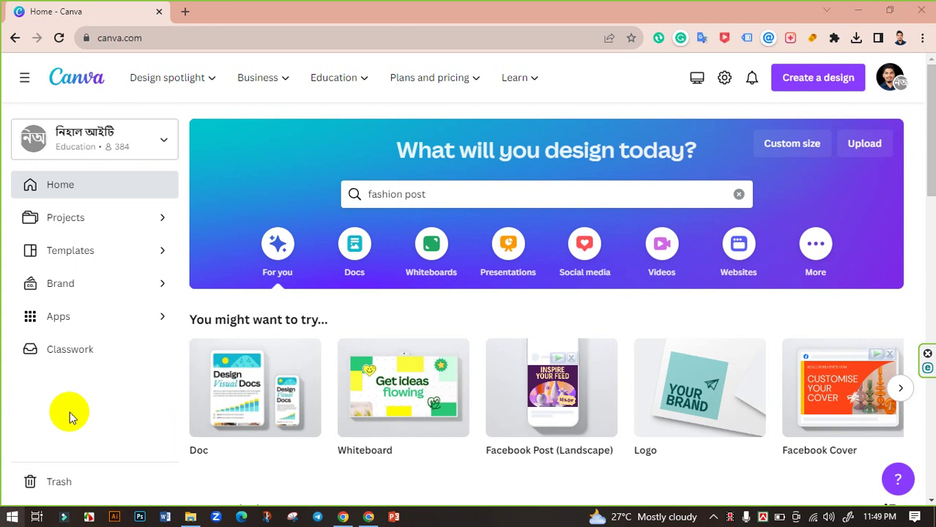
Search the Canva templates for "fashion post".
{"action": "left_click_drag", "start_coordinate": [509, 199], "coordinate": [271, 180]}
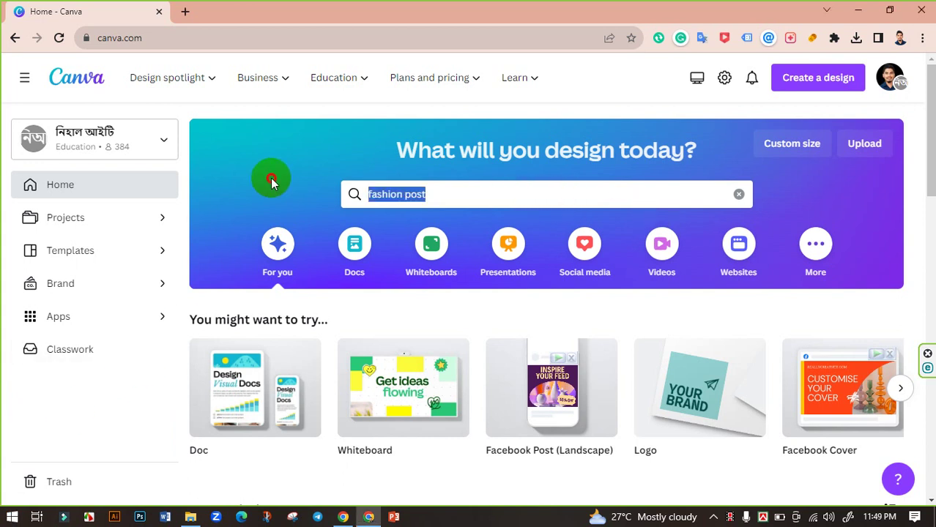
{"action": "left_click", "coordinate": [443, 197]}
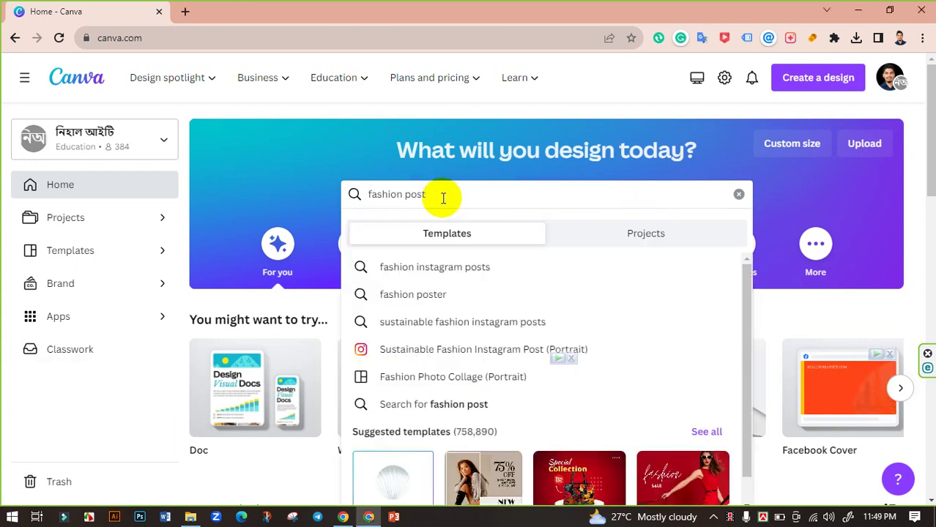
{"action": "key", "text": "Return"}
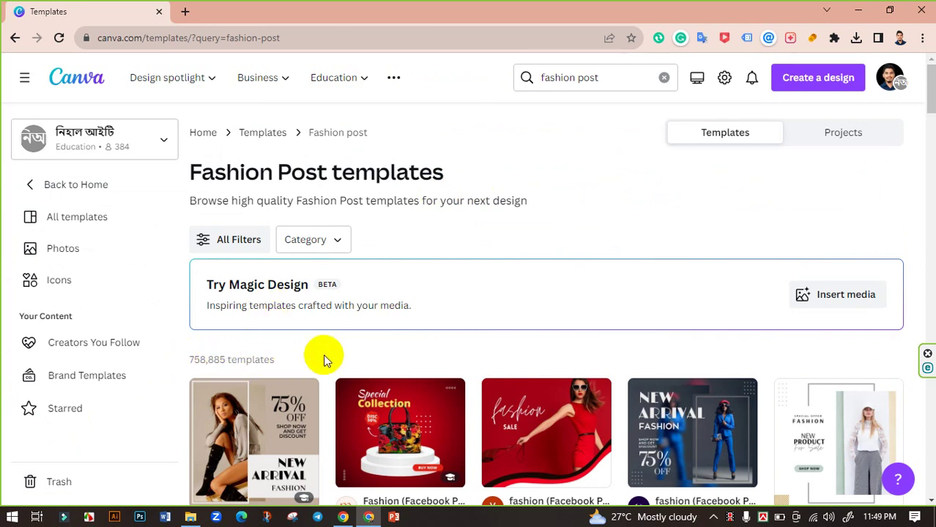
Browse the fashion post template results for a suitable sale design.
{"action": "scroll", "coordinate": [647, 428], "scroll_direction": "down", "scroll_amount": 15}
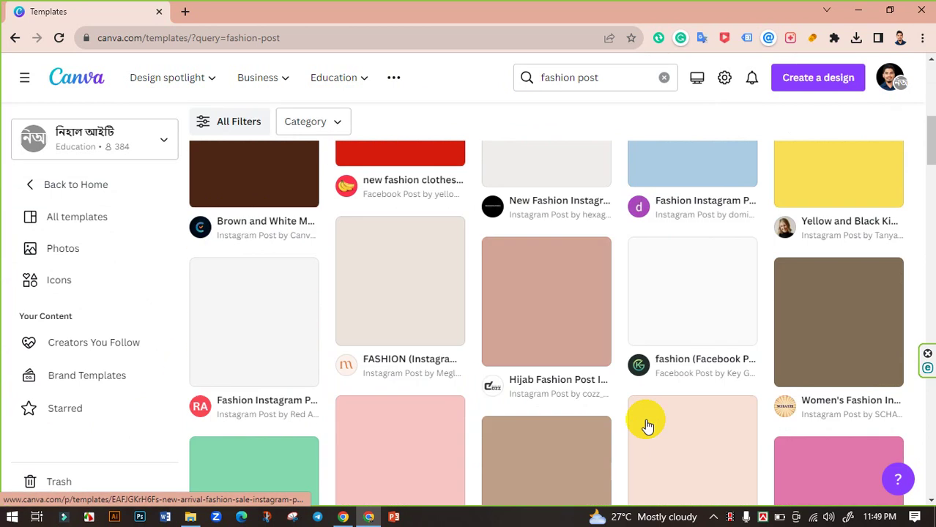
{"action": "scroll", "coordinate": [647, 427], "scroll_direction": "down", "scroll_amount": 10}
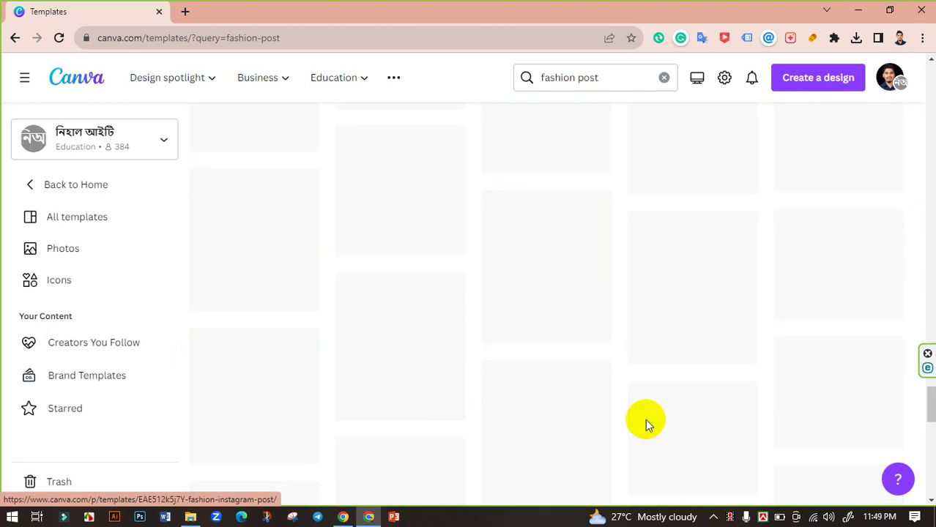
{"action": "scroll", "coordinate": [647, 428], "scroll_direction": "up", "scroll_amount": 10}
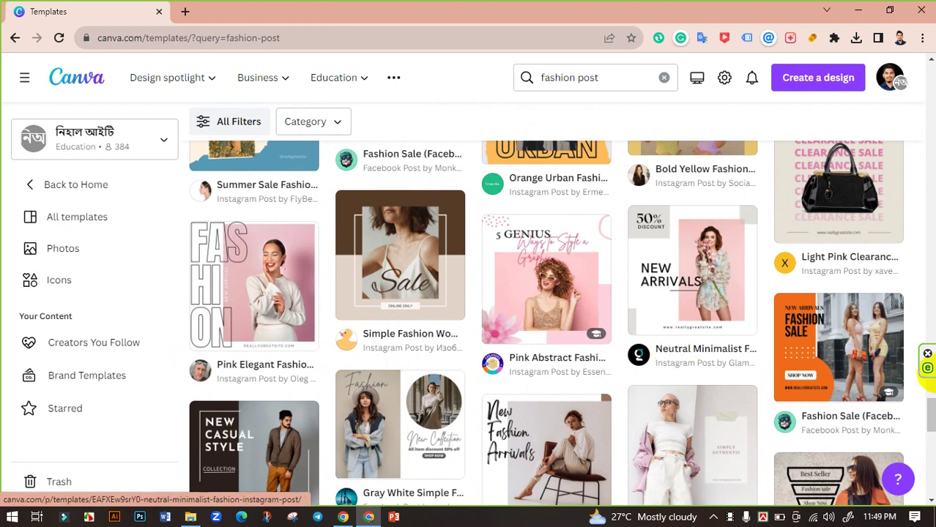
{"action": "scroll", "coordinate": [681, 359], "scroll_direction": "down", "scroll_amount": 3}
{"action": "scroll", "coordinate": [571, 356], "scroll_direction": "down", "scroll_amount": 4}
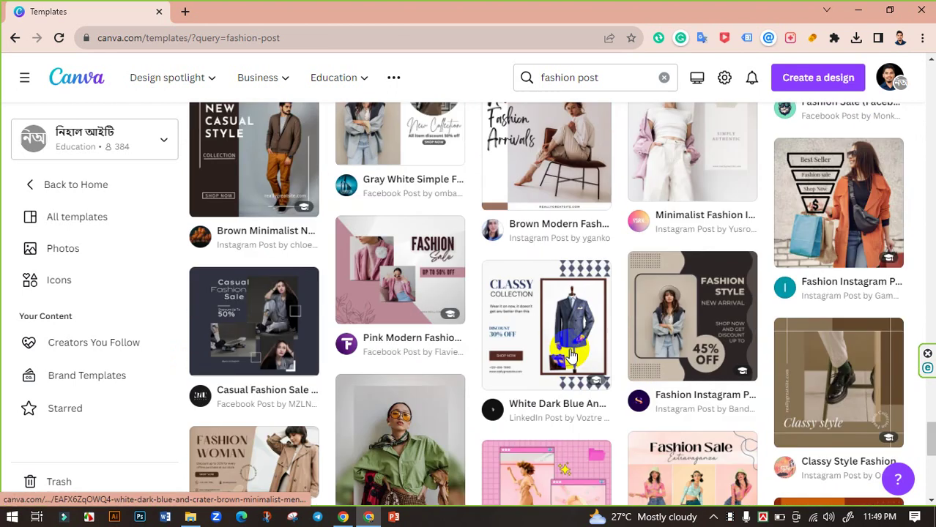
{"action": "scroll", "coordinate": [743, 353], "scroll_direction": "down", "scroll_amount": 4}
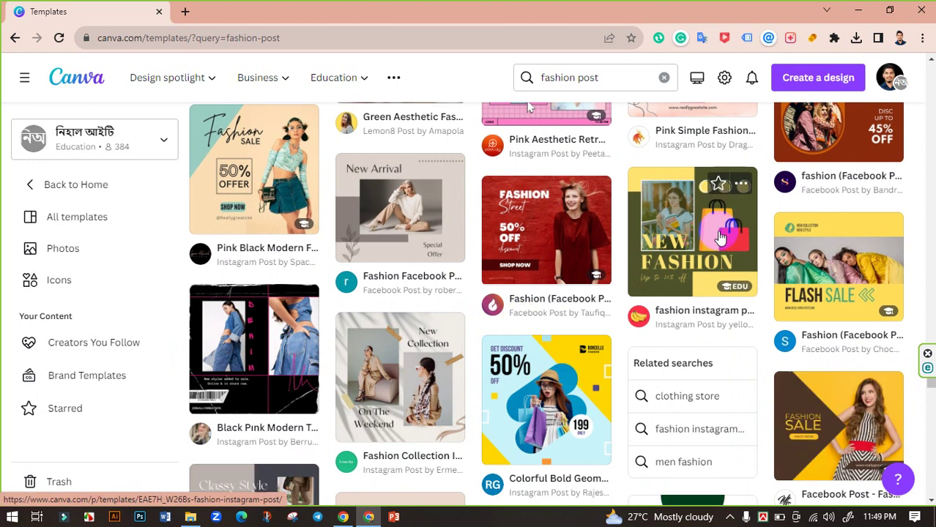
{"action": "scroll", "coordinate": [720, 246], "scroll_direction": "down", "scroll_amount": 5}
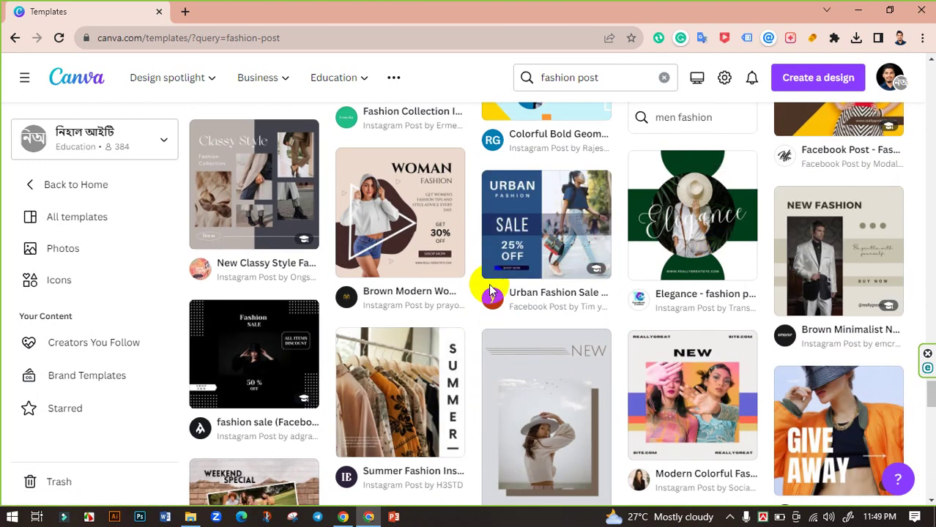
{"action": "scroll", "coordinate": [578, 308], "scroll_direction": "down", "scroll_amount": 1}
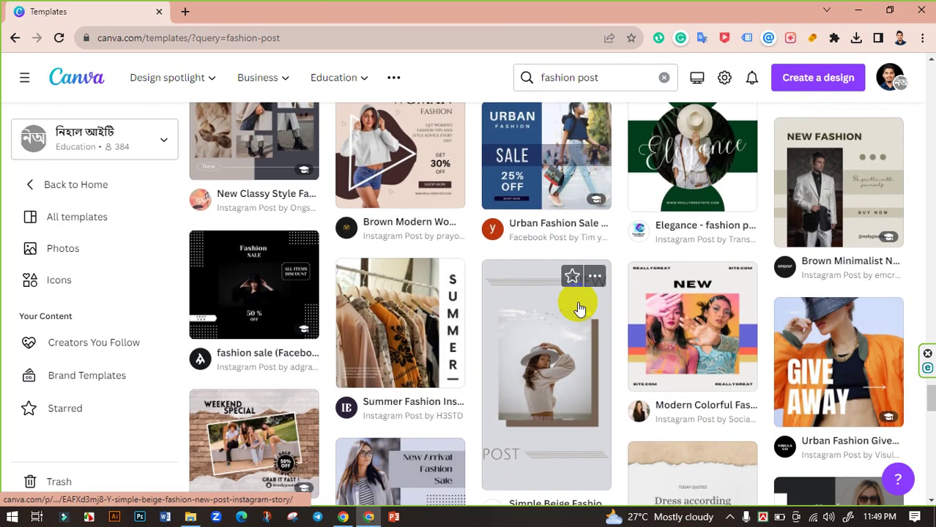
{"action": "scroll", "coordinate": [579, 308], "scroll_direction": "up", "scroll_amount": 1}
{"action": "scroll", "coordinate": [578, 308], "scroll_direction": "down", "scroll_amount": 5}
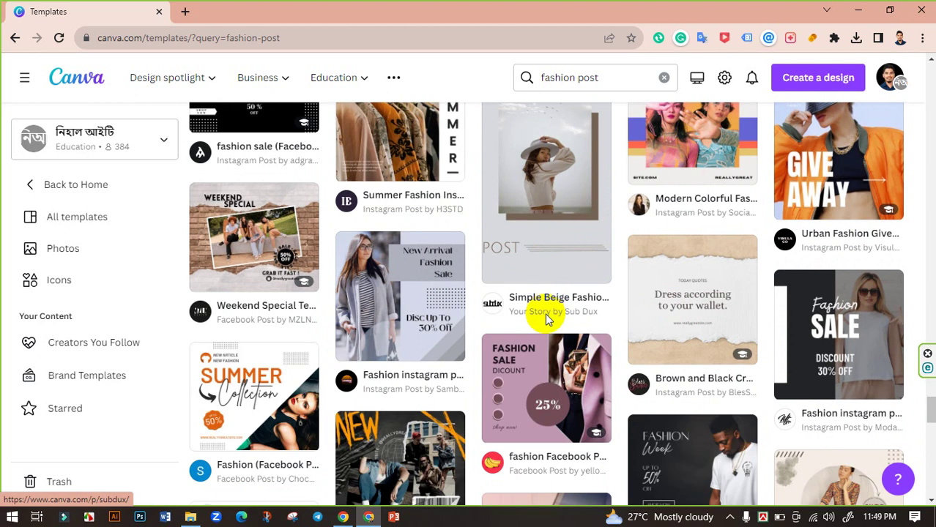
{"action": "scroll", "coordinate": [548, 323], "scroll_direction": "down", "scroll_amount": 5}
{"action": "scroll", "coordinate": [545, 323], "scroll_direction": "up", "scroll_amount": 1}
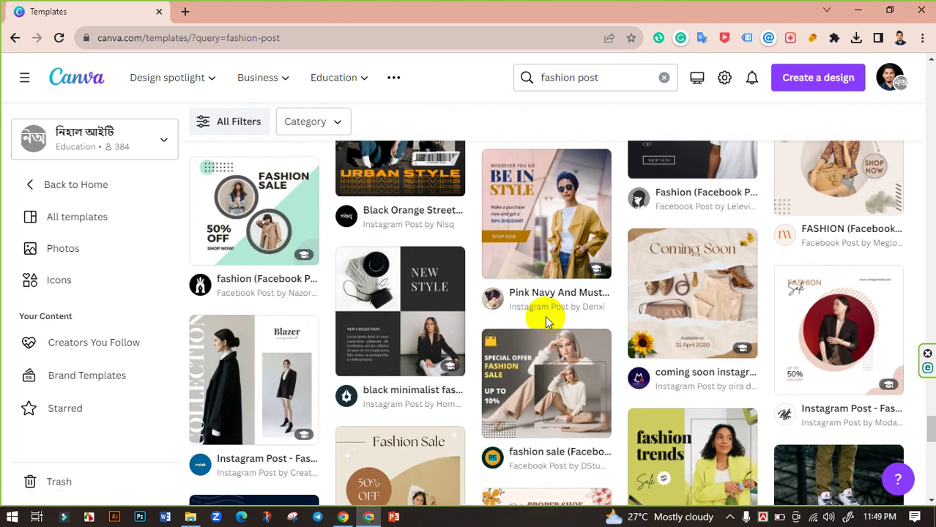
{"action": "scroll", "coordinate": [545, 316], "scroll_direction": "down", "scroll_amount": 5}
{"action": "scroll", "coordinate": [545, 315], "scroll_direction": "up", "scroll_amount": 1}
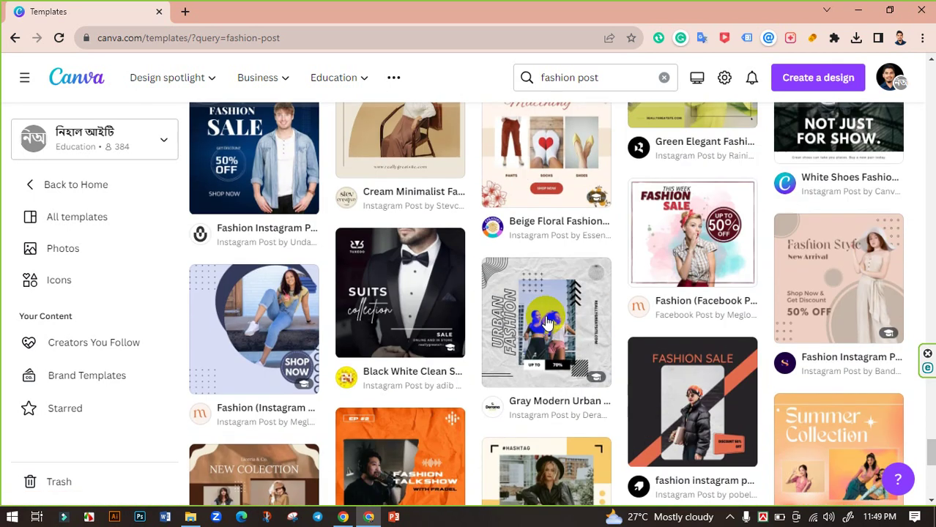
{"action": "scroll", "coordinate": [544, 315], "scroll_direction": "down", "scroll_amount": 1}
{"action": "scroll", "coordinate": [544, 323], "scroll_direction": "down", "scroll_amount": 4}
{"action": "scroll", "coordinate": [545, 323], "scroll_direction": "down", "scroll_amount": 3}
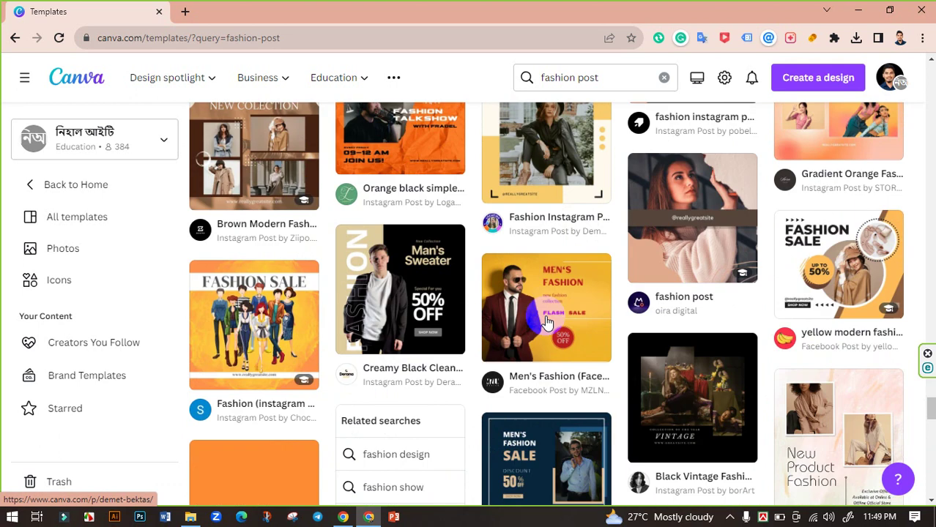
{"action": "scroll", "coordinate": [548, 323], "scroll_direction": "down", "scroll_amount": 4}
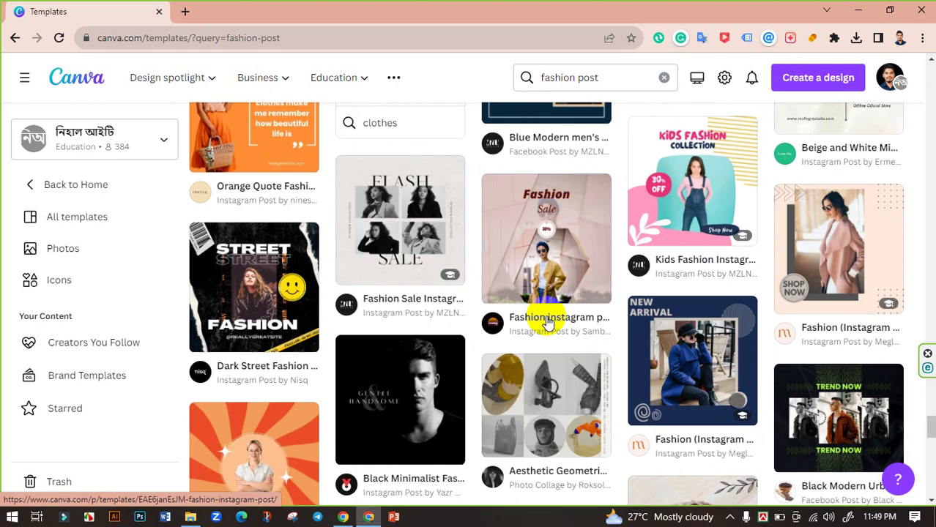
{"action": "scroll", "coordinate": [548, 322], "scroll_direction": "down", "scroll_amount": 3}
{"action": "scroll", "coordinate": [548, 323], "scroll_direction": "down", "scroll_amount": 5}
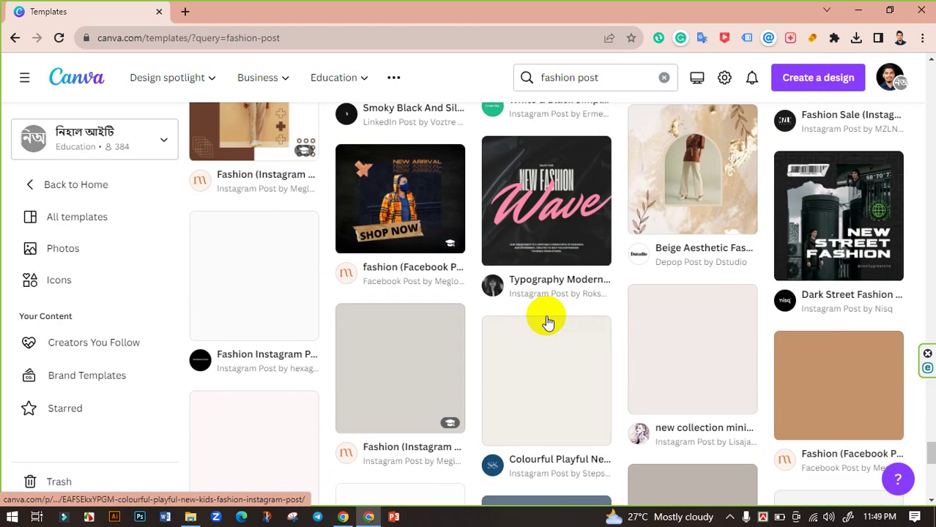
{"action": "scroll", "coordinate": [548, 323], "scroll_direction": "down", "scroll_amount": 3}
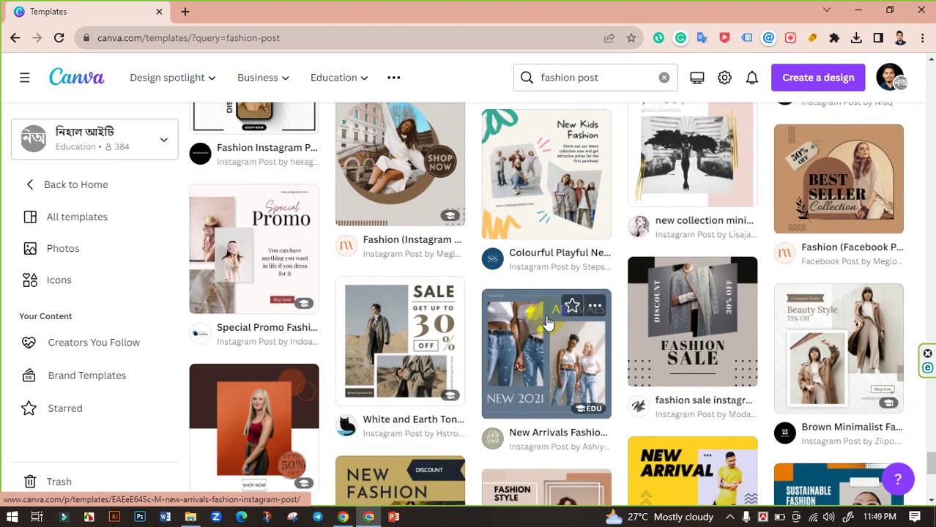
{"action": "scroll", "coordinate": [551, 322], "scroll_direction": "down", "scroll_amount": 10}
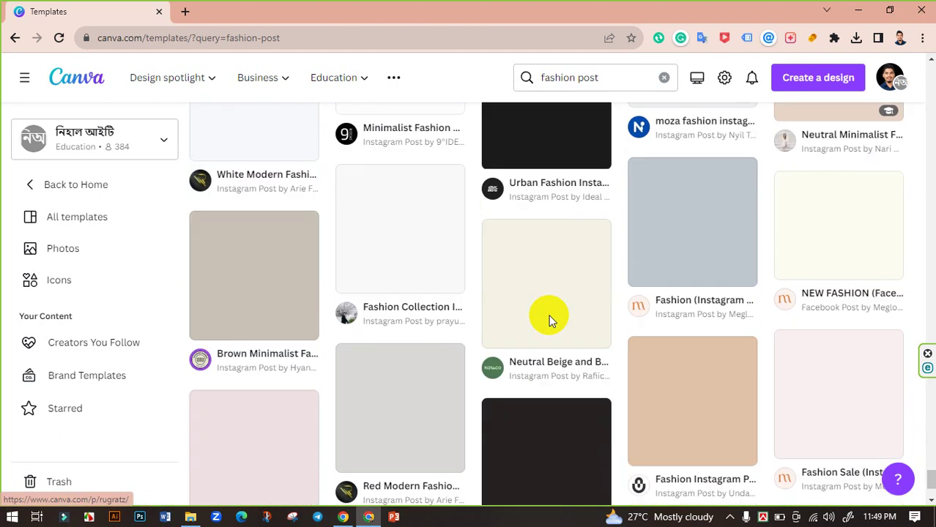
{"action": "scroll", "coordinate": [597, 339], "scroll_direction": "up", "scroll_amount": 5}
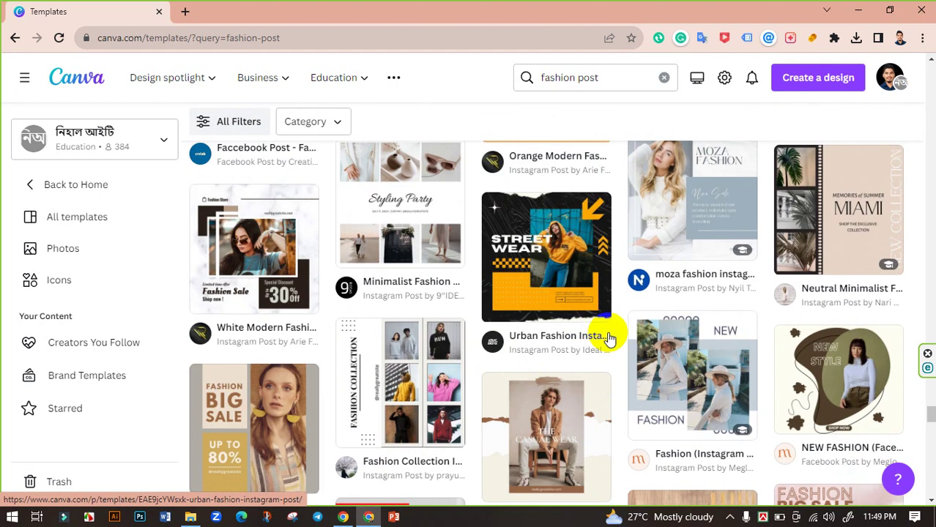
{"action": "scroll", "coordinate": [607, 336], "scroll_direction": "down", "scroll_amount": 9}
{"action": "scroll", "coordinate": [610, 335], "scroll_direction": "down", "scroll_amount": 5}
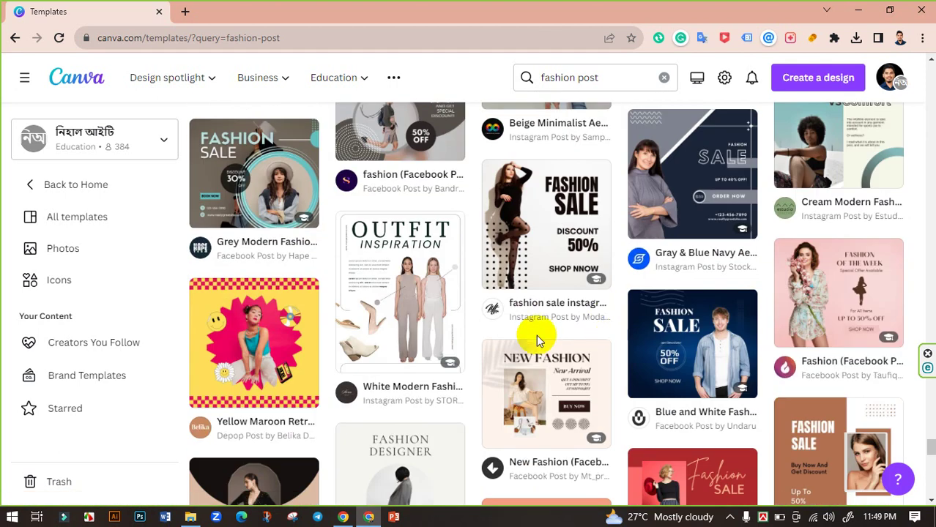
{"action": "scroll", "coordinate": [537, 337], "scroll_direction": "down", "scroll_amount": 5}
{"action": "scroll", "coordinate": [535, 340], "scroll_direction": "down", "scroll_amount": 6}
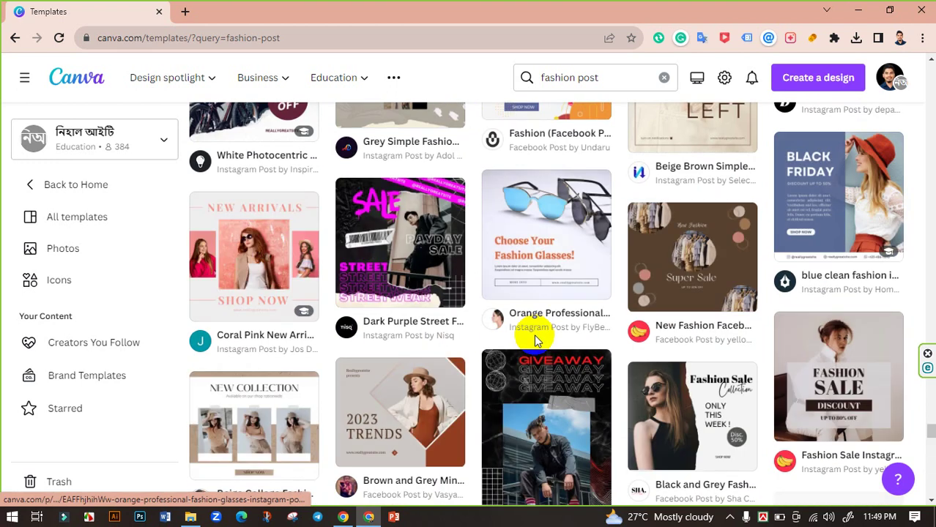
{"action": "scroll", "coordinate": [533, 337], "scroll_direction": "down", "scroll_amount": 5}
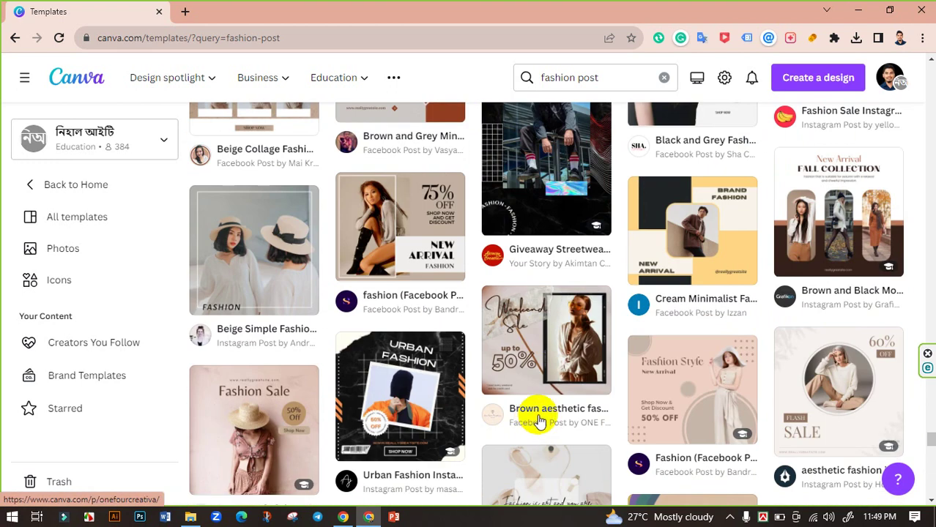
{"action": "scroll", "coordinate": [372, 372], "scroll_direction": "down", "scroll_amount": 5}
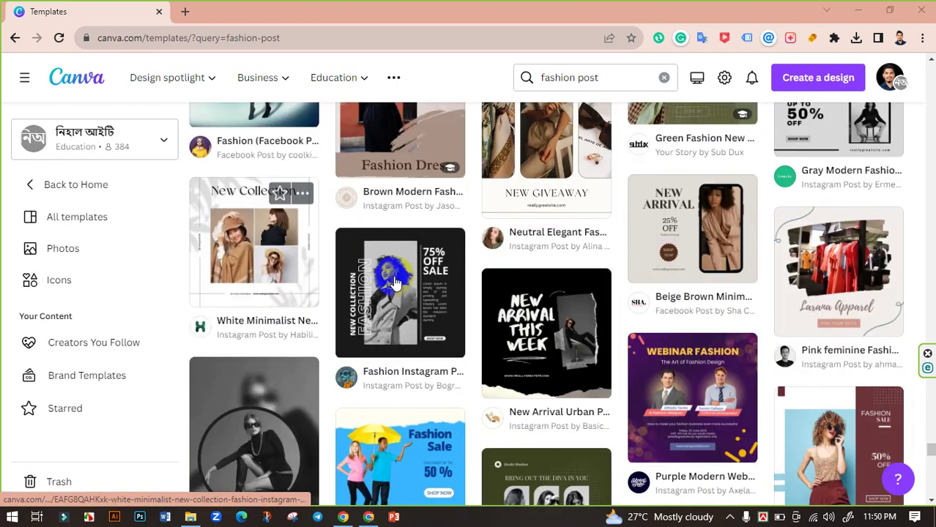
{"action": "scroll", "coordinate": [396, 282], "scroll_direction": "up", "scroll_amount": 4}
{"action": "scroll", "coordinate": [476, 273], "scroll_direction": "up", "scroll_amount": 6}
{"action": "scroll", "coordinate": [475, 274], "scroll_direction": "down", "scroll_amount": 6}
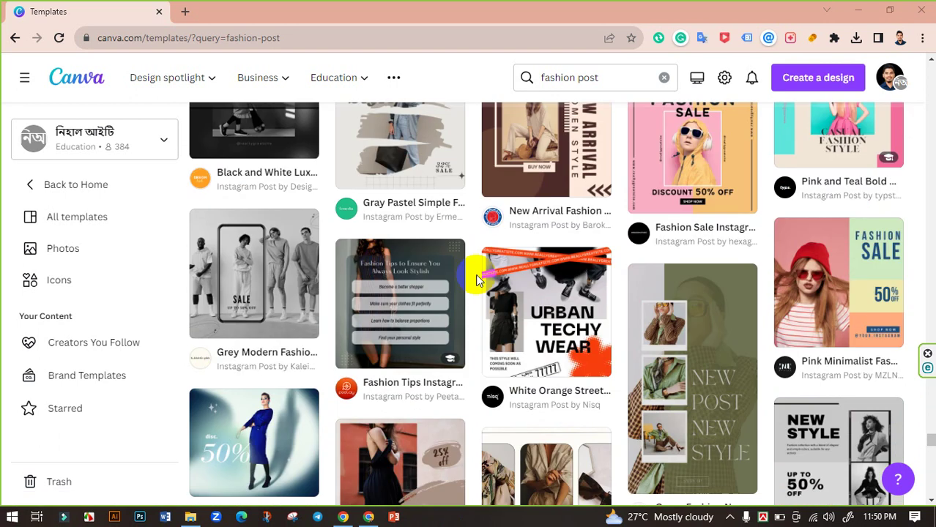
{"action": "scroll", "coordinate": [475, 274], "scroll_direction": "down", "scroll_amount": 2}
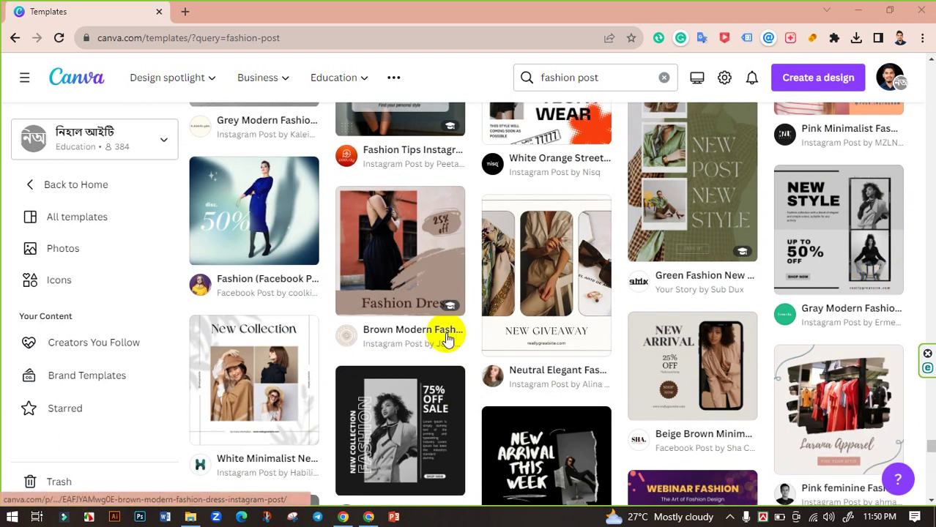
{"action": "scroll", "coordinate": [424, 322], "scroll_direction": "down", "scroll_amount": 2}
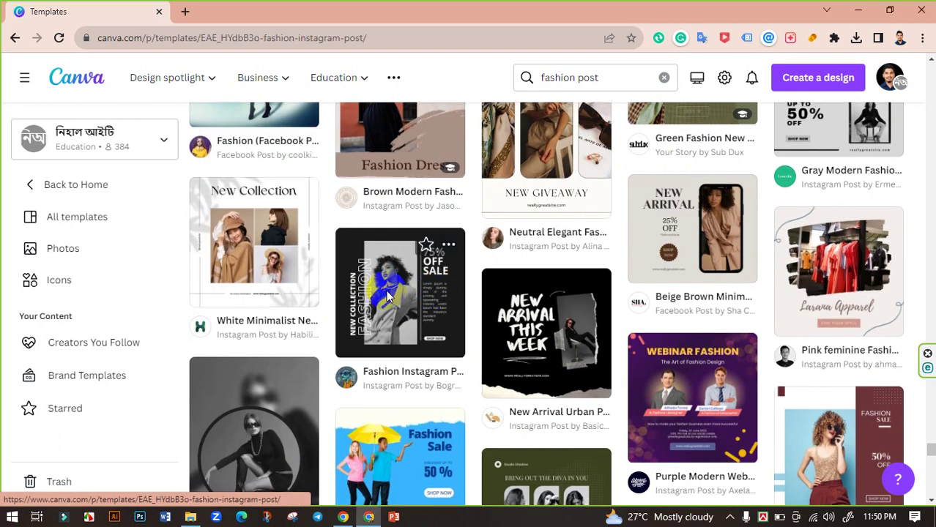
Preview the black "75% OFF SALE" Fashion Instagram Post template, look through similar designs, and open it for customization.
{"action": "left_click", "coordinate": [386, 290]}
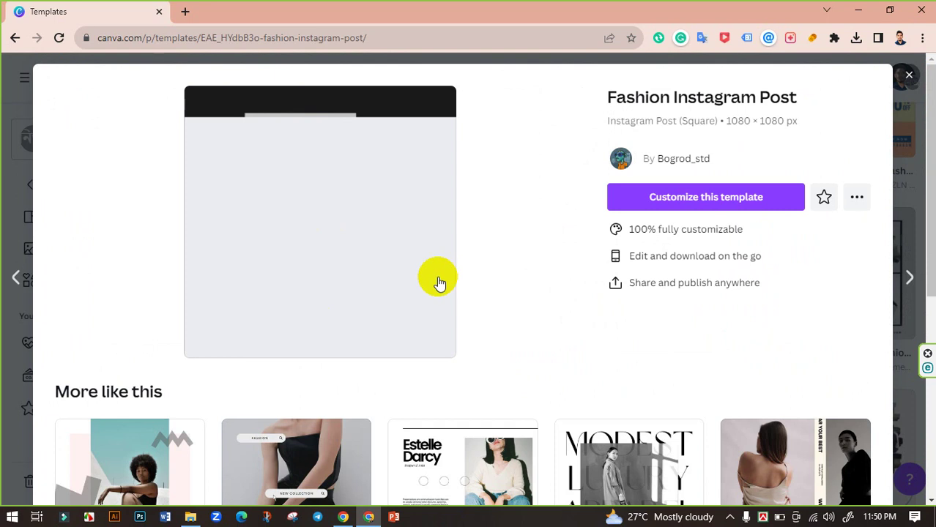
{"action": "scroll", "coordinate": [438, 276], "scroll_direction": "down", "scroll_amount": 5}
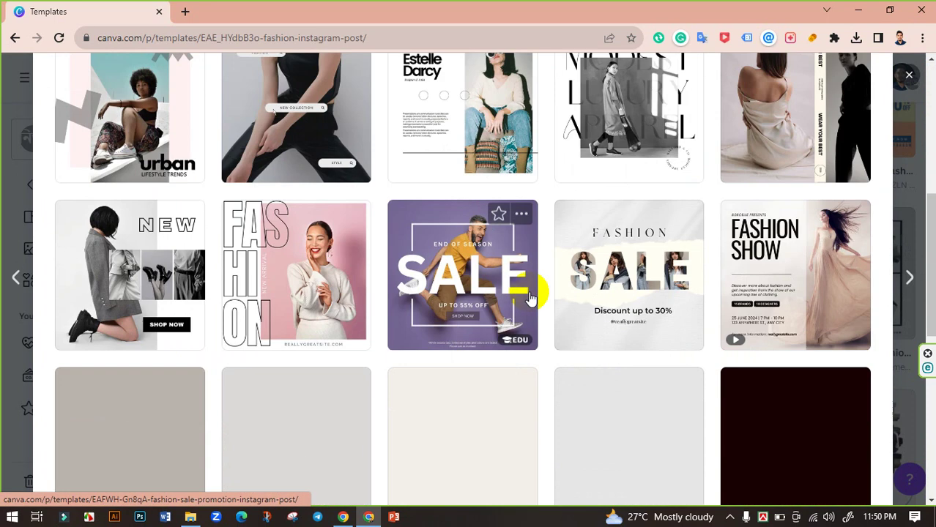
{"action": "scroll", "coordinate": [531, 298], "scroll_direction": "down", "scroll_amount": 2}
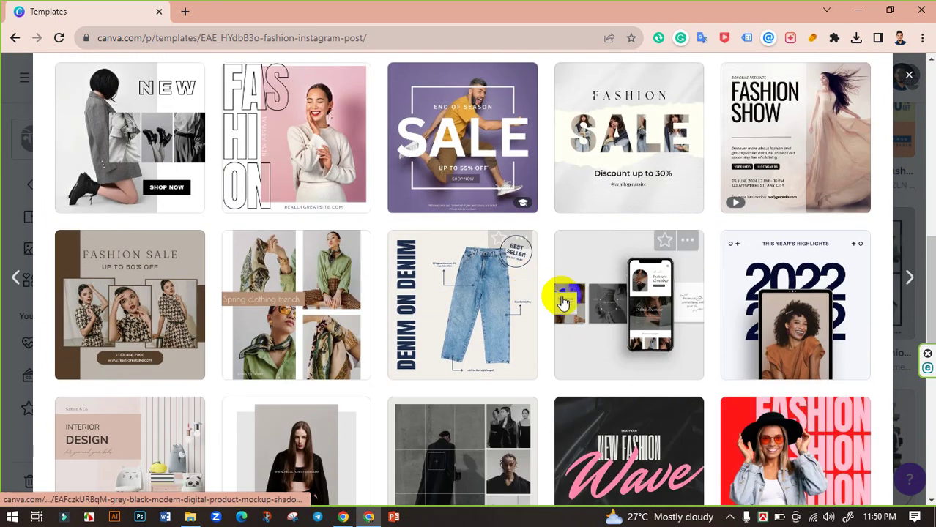
{"action": "scroll", "coordinate": [560, 299], "scroll_direction": "up", "scroll_amount": 7}
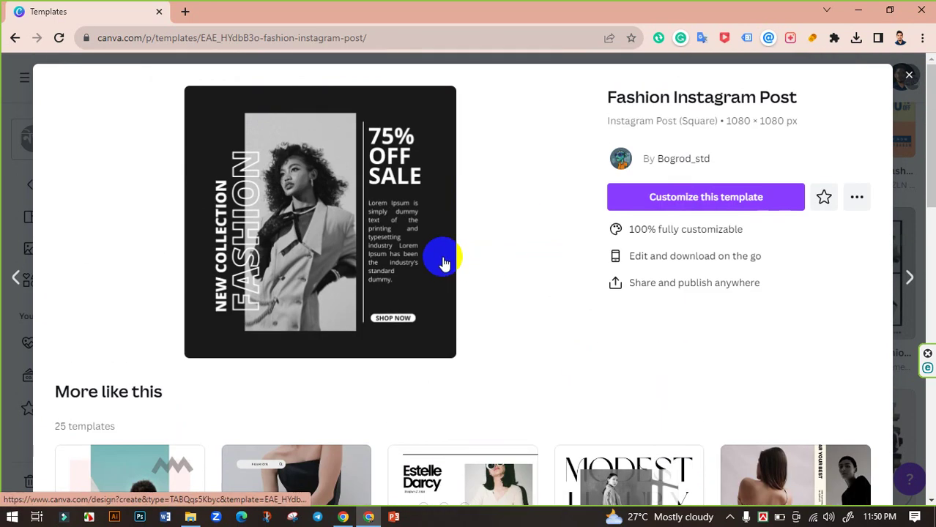
{"action": "left_click", "coordinate": [726, 196]}
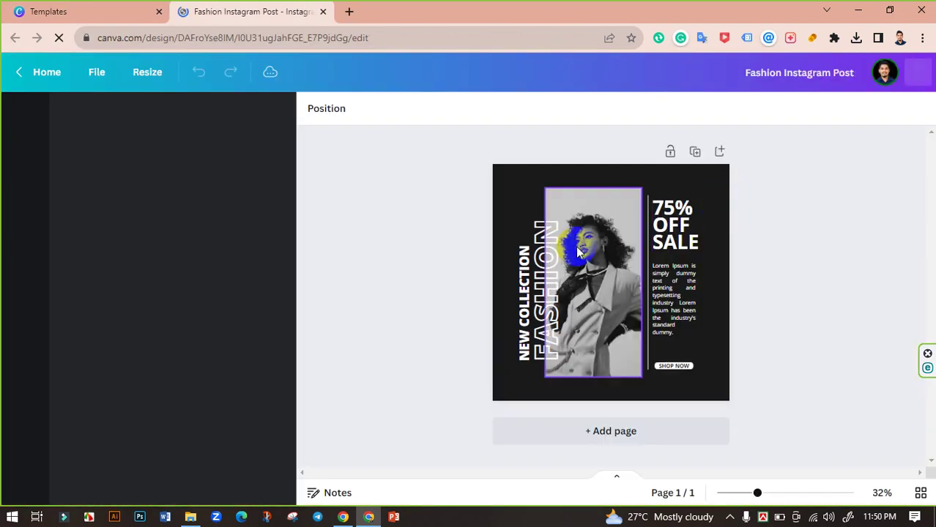
{"action": "left_click", "coordinate": [589, 234]}
{"action": "left_click", "coordinate": [593, 153]}
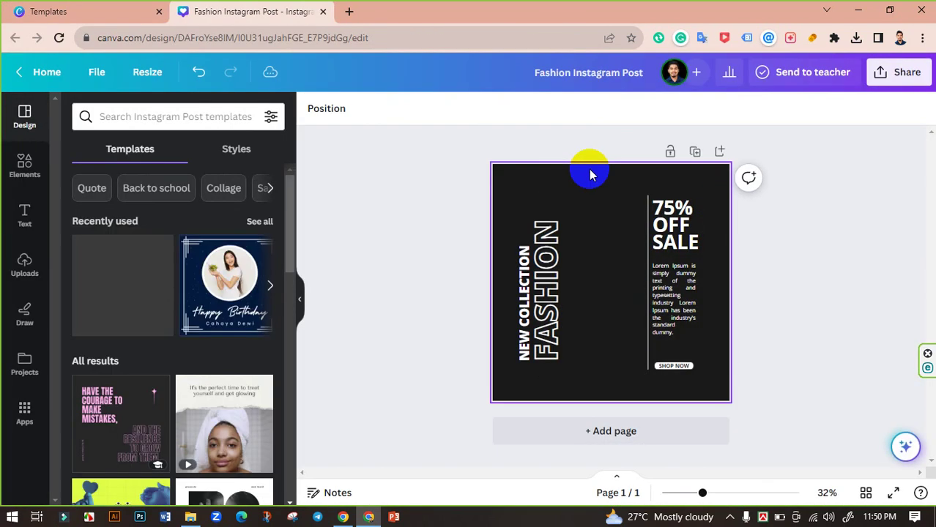
{"action": "key", "text": "ctrl+z"}
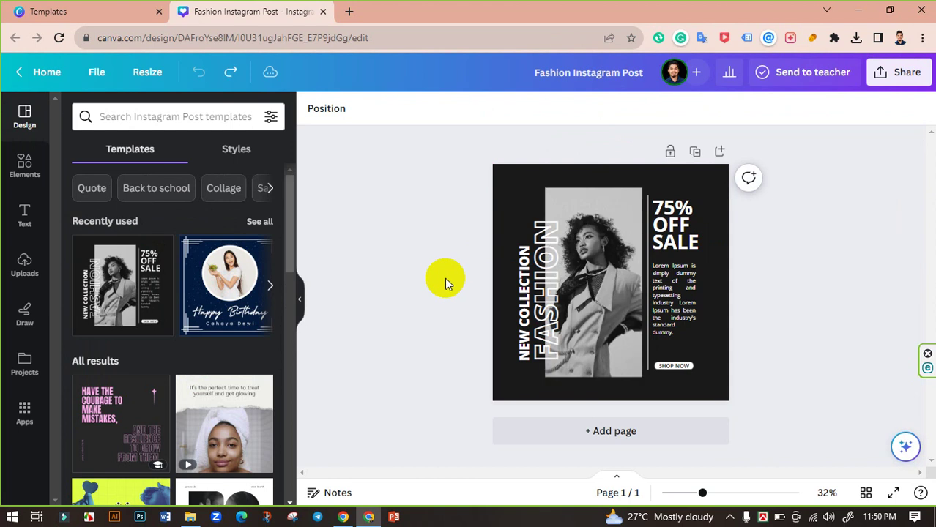
Upload 02.jpg from the Downloads folder and replace the model photo in the template with it.
{"action": "left_click", "coordinate": [32, 266]}
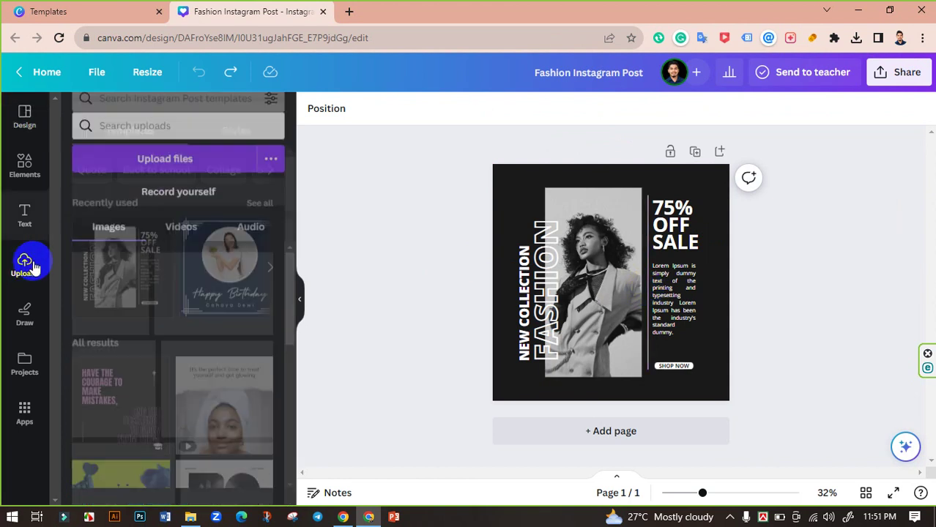
{"action": "left_click", "coordinate": [168, 163]}
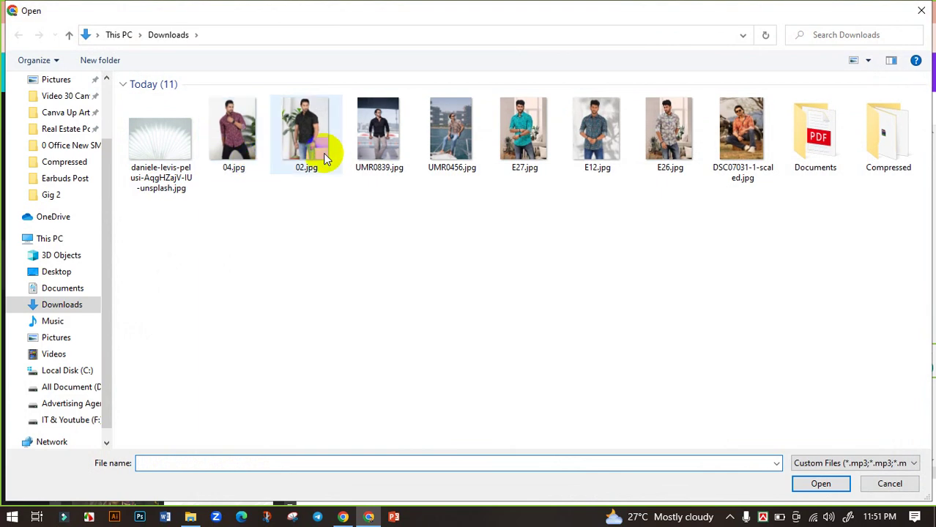
{"action": "left_click", "coordinate": [323, 153]}
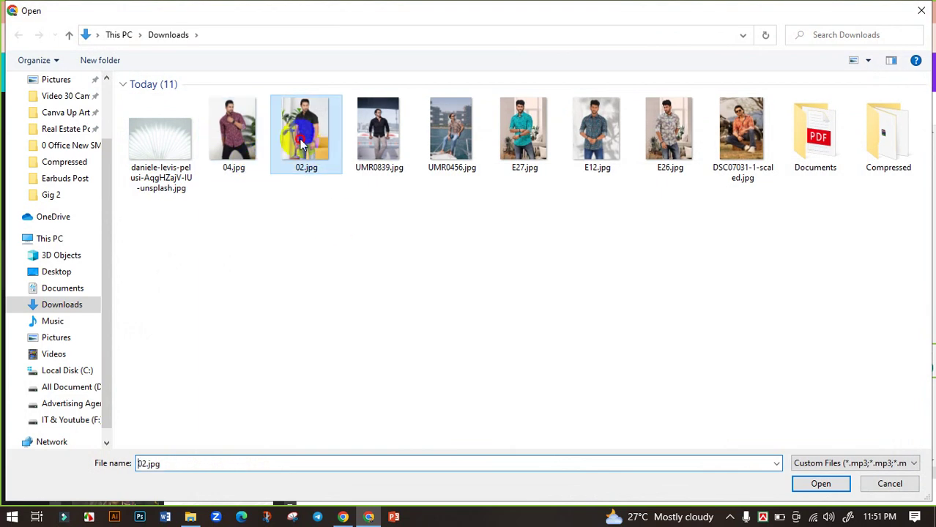
{"action": "left_click", "coordinate": [817, 484]}
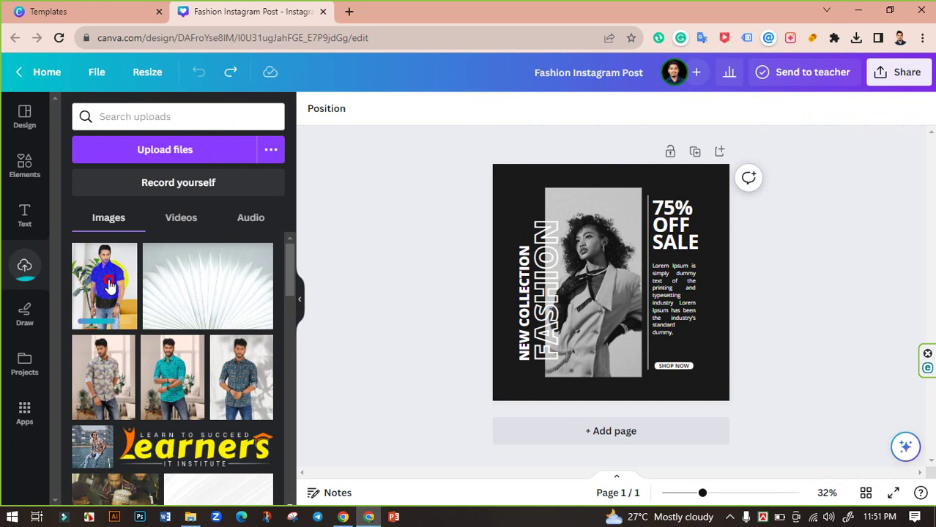
{"action": "left_click_drag", "start_coordinate": [107, 286], "coordinate": [588, 268]}
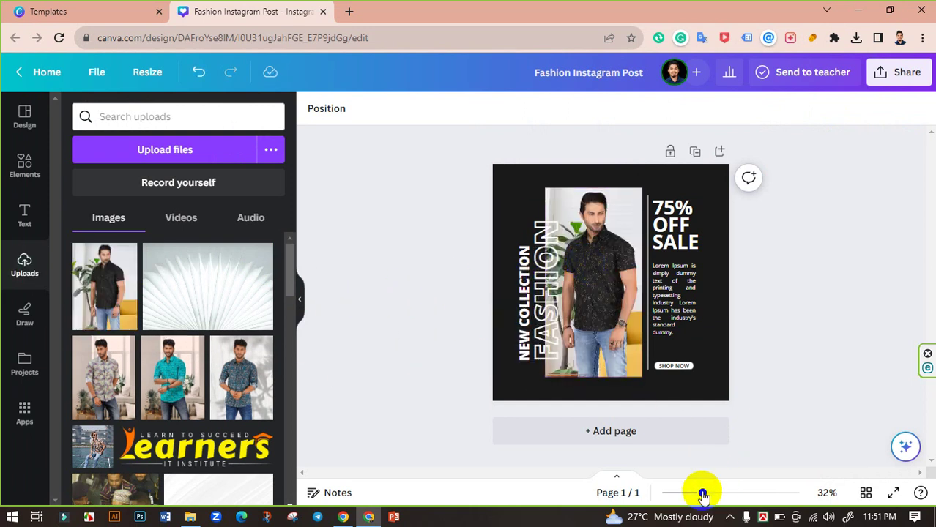
Move the vertical NEW COLLECTION and FASHION texts together off the photo, toward the left edge of the design.
{"action": "left_click_drag", "start_coordinate": [705, 495], "coordinate": [717, 497]}
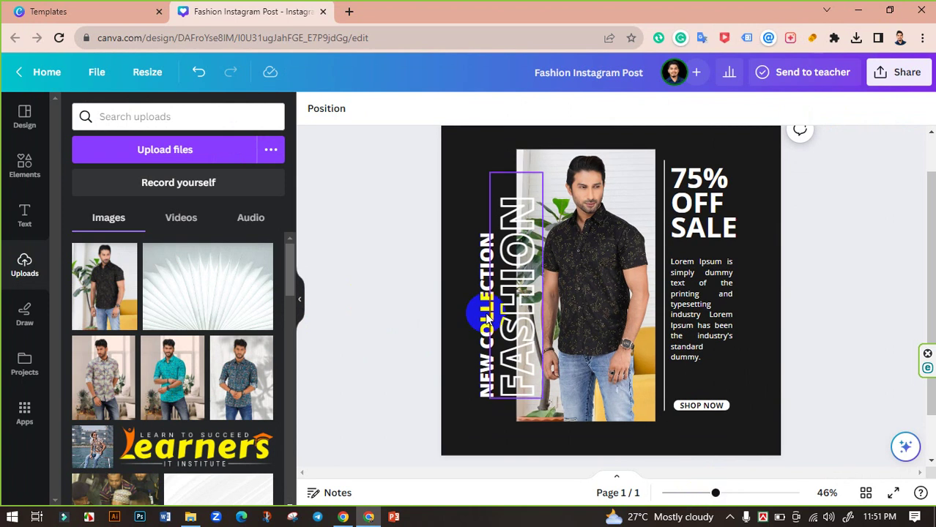
{"action": "left_click", "coordinate": [517, 274]}
{"action": "left_click", "coordinate": [490, 278], "text": "shift"}
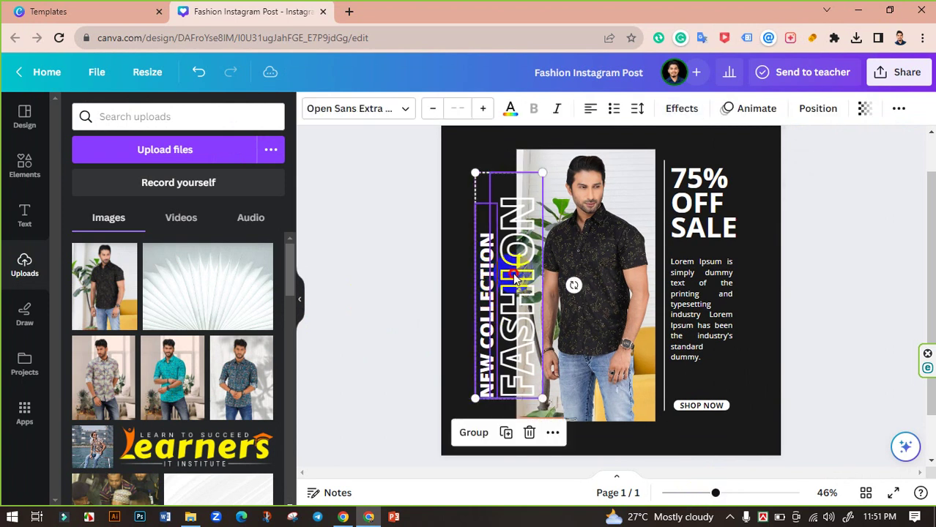
{"action": "left_click_drag", "start_coordinate": [515, 277], "coordinate": [495, 273]}
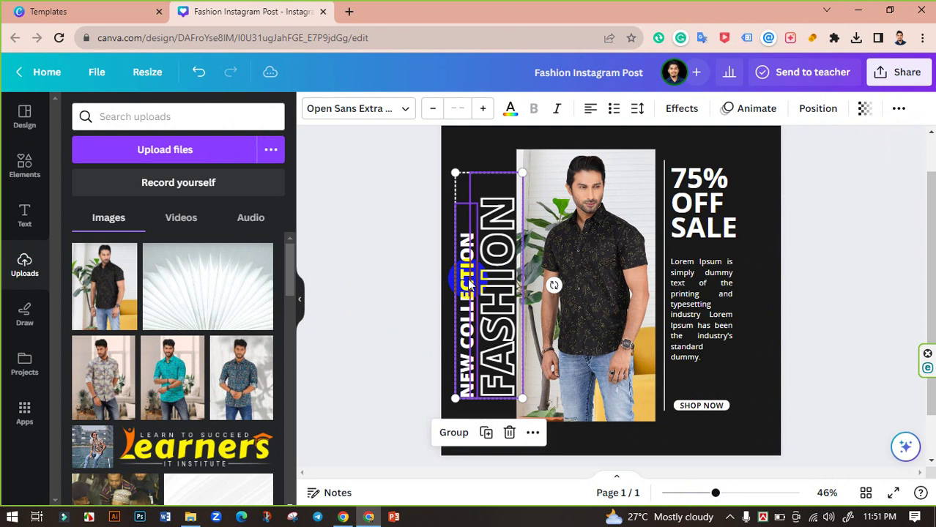
{"action": "left_click", "coordinate": [428, 286]}
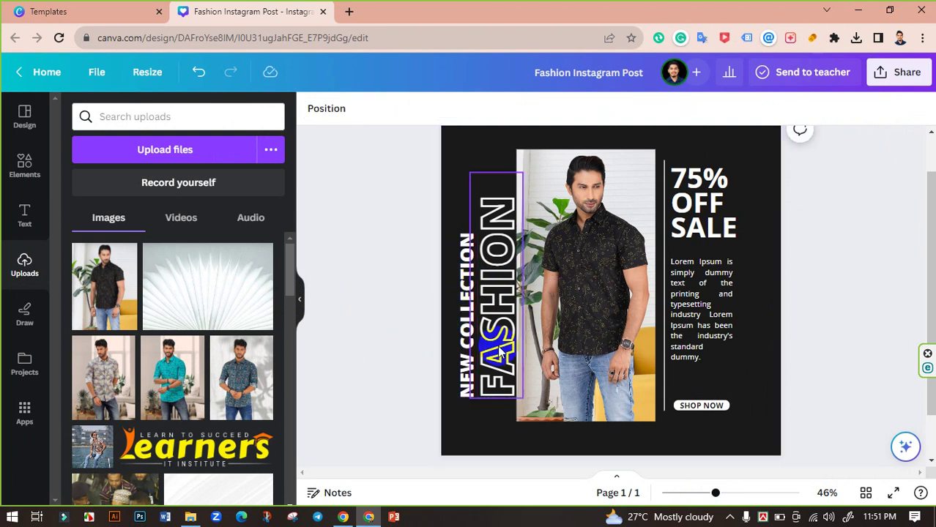
Change the NEW COLLECTION text to "NEW SHIRT COLLECTION" and lengthen its text box so it fits on one line.
{"action": "left_click", "coordinate": [466, 353]}
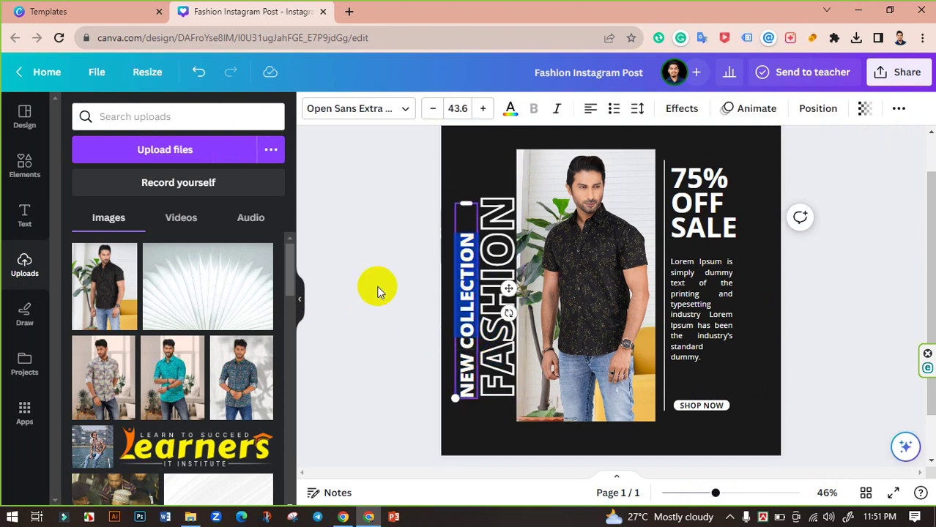
{"action": "key", "text": "BackSpace"}
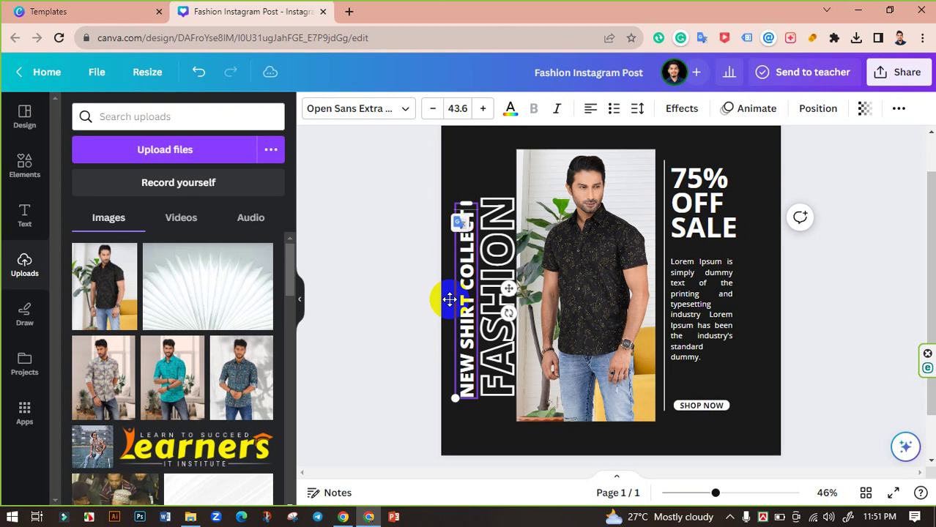
{"action": "type", "text": "ION"}
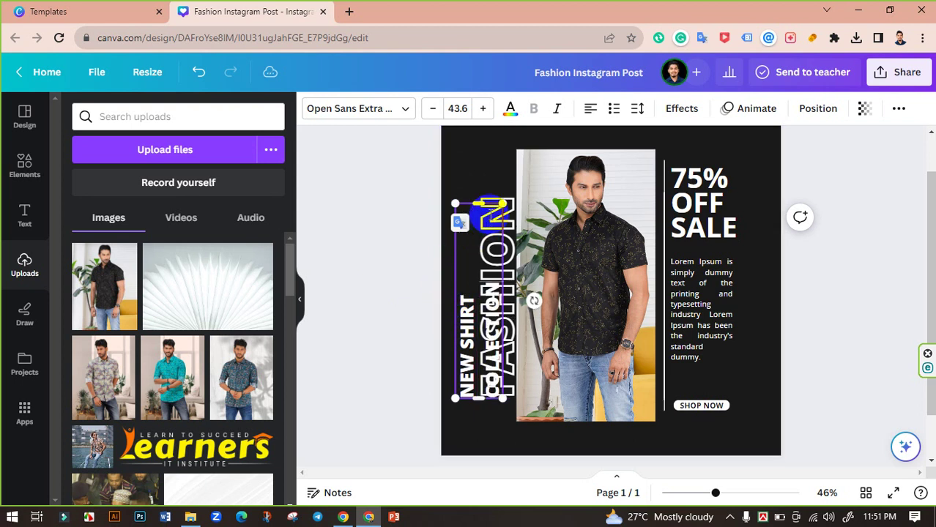
{"action": "double_click", "coordinate": [484, 188]}
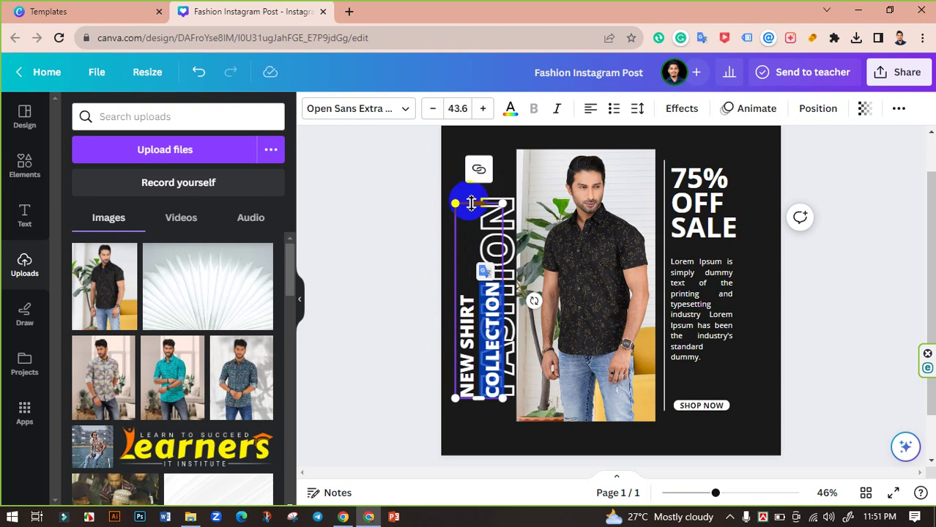
{"action": "left_click_drag", "start_coordinate": [470, 194], "coordinate": [471, 163]}
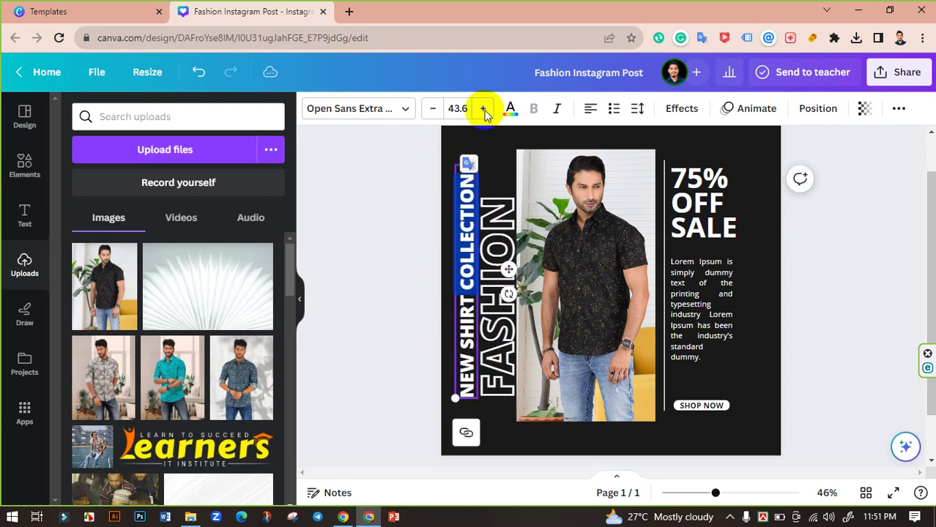
Set the NEW SHIRT COLLECTION text to size 34.6, fit its box to the line and nudge it closer to FASHION.
{"action": "left_click", "coordinate": [431, 109]}
{"action": "left_click", "coordinate": [431, 109]}
{"action": "left_click", "coordinate": [431, 110]}
{"action": "left_click", "coordinate": [432, 109]}
{"action": "left_click", "coordinate": [431, 109]}
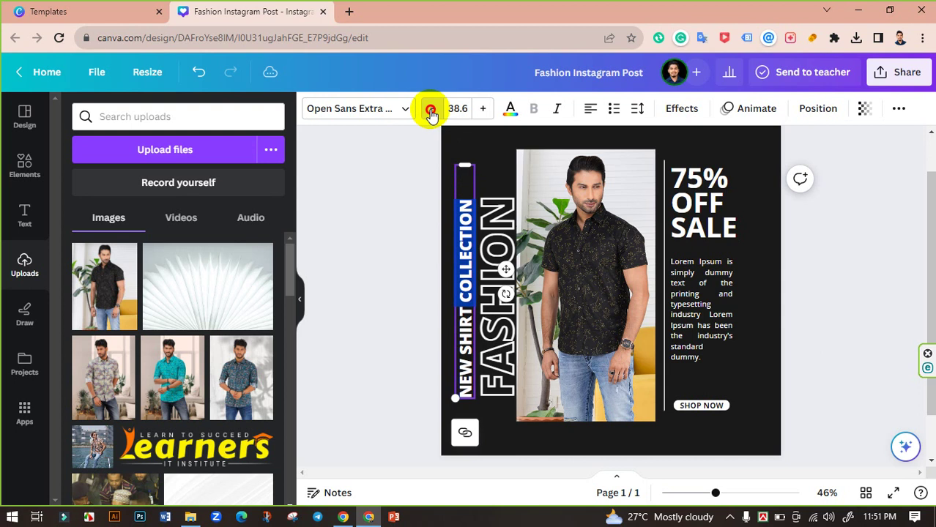
{"action": "left_click", "coordinate": [432, 109]}
{"action": "left_click", "coordinate": [431, 109]}
{"action": "left_click", "coordinate": [431, 109]}
{"action": "left_click", "coordinate": [431, 109]}
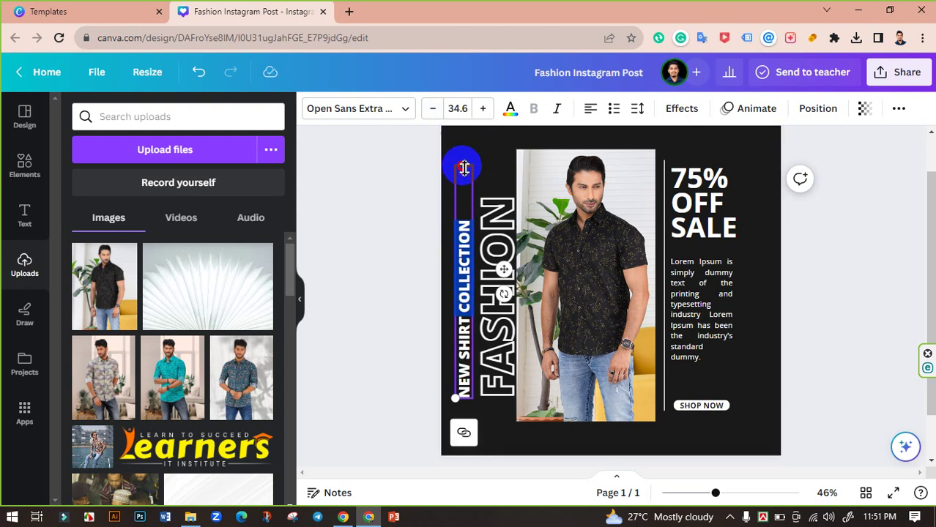
{"action": "left_click_drag", "start_coordinate": [464, 167], "coordinate": [461, 204]}
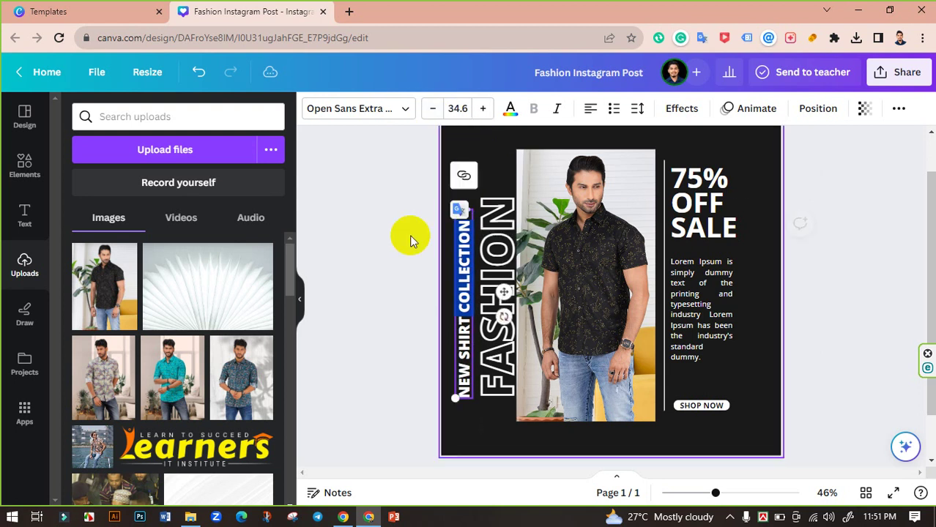
{"action": "left_click", "coordinate": [394, 249]}
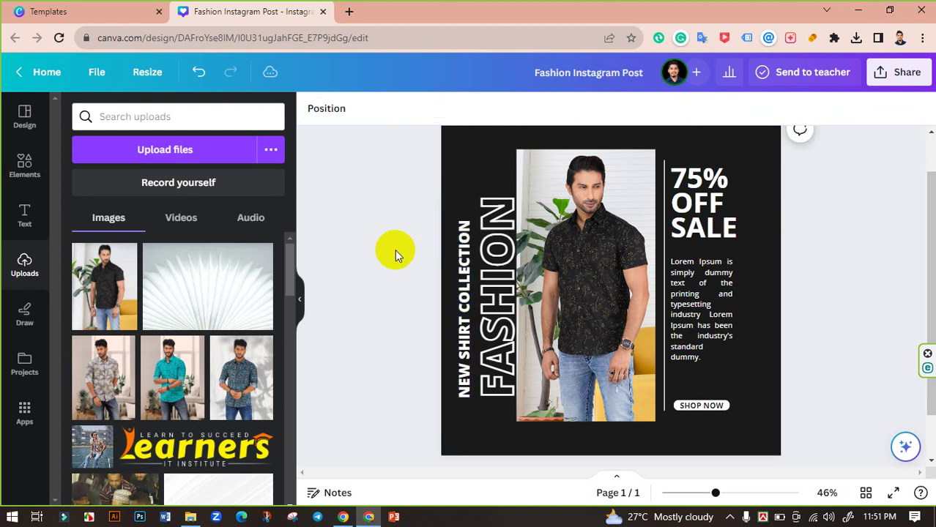
{"action": "left_click", "coordinate": [463, 295]}
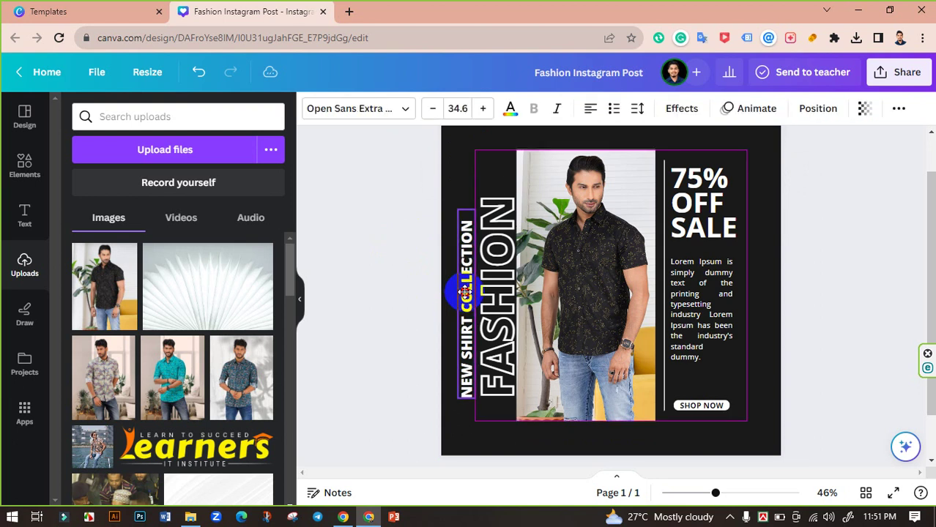
{"action": "left_click", "coordinate": [410, 287]}
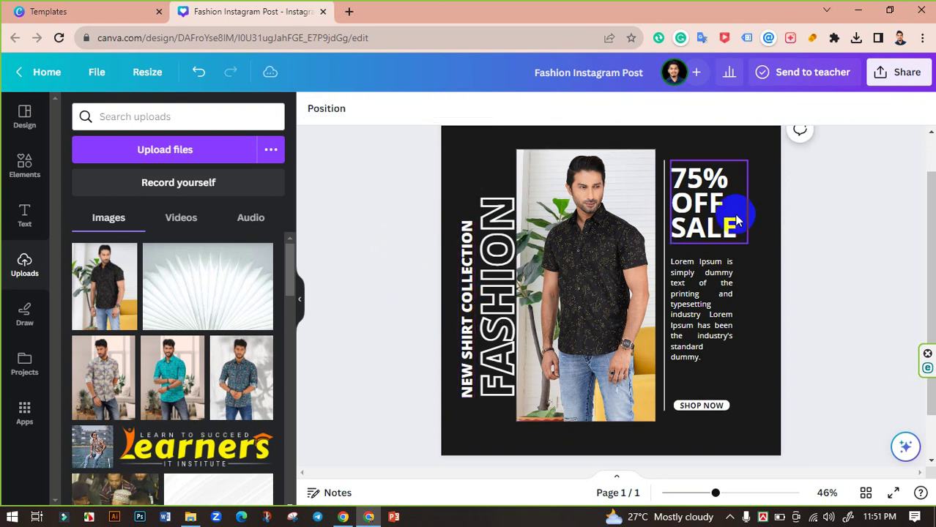
Change the discount in the sale heading to 30%.
{"action": "double_click", "coordinate": [691, 189]}
{"action": "left_click", "coordinate": [701, 178]}
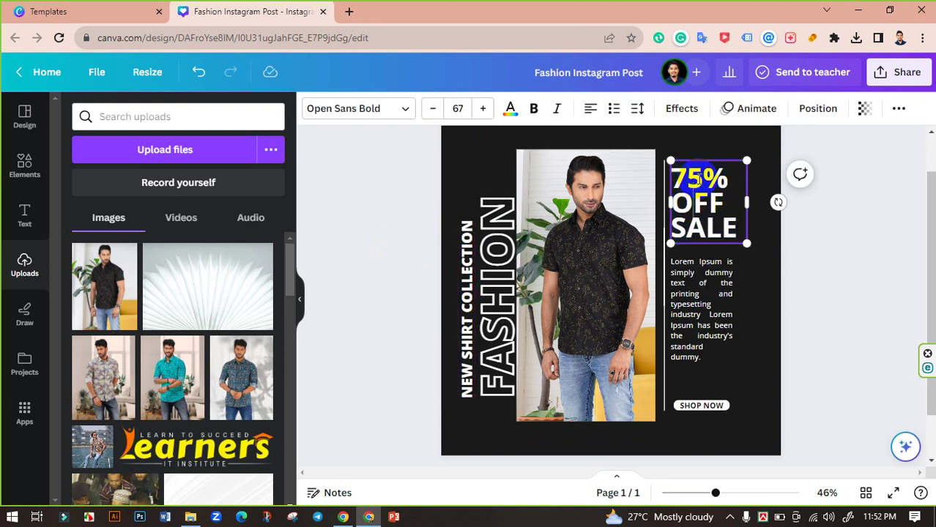
{"action": "left_click_drag", "start_coordinate": [703, 178], "coordinate": [658, 178]}
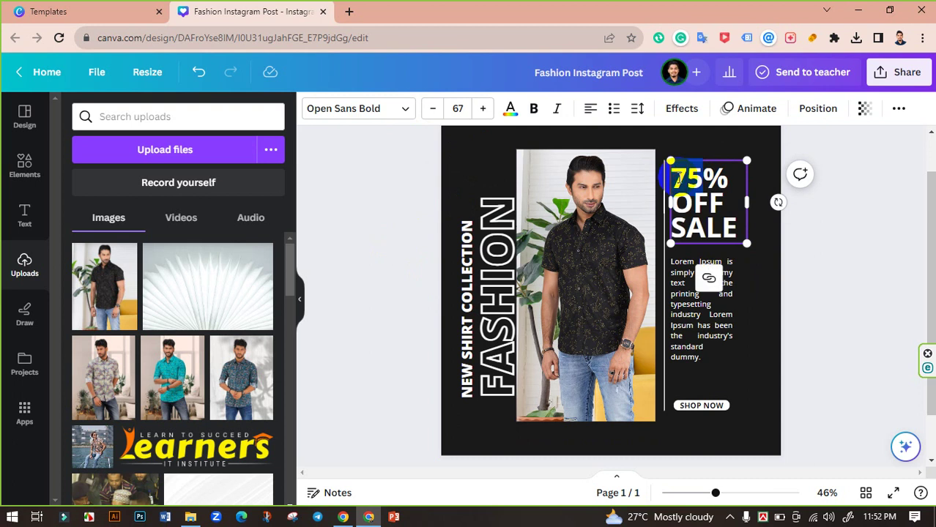
{"action": "type", "text": "30"}
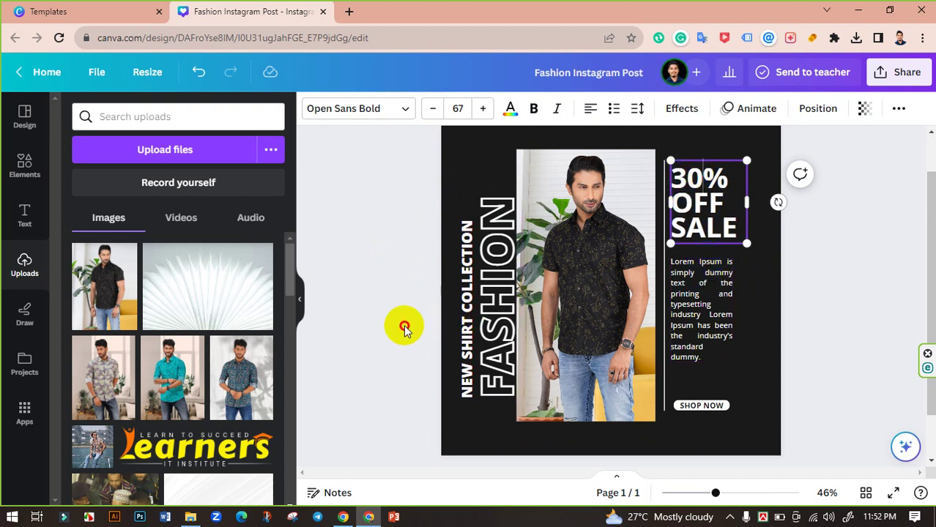
{"action": "left_click", "coordinate": [404, 327]}
Delete the SHOP NOW text and the white button shape behind it.
{"action": "left_click_drag", "start_coordinate": [717, 493], "coordinate": [735, 493]}
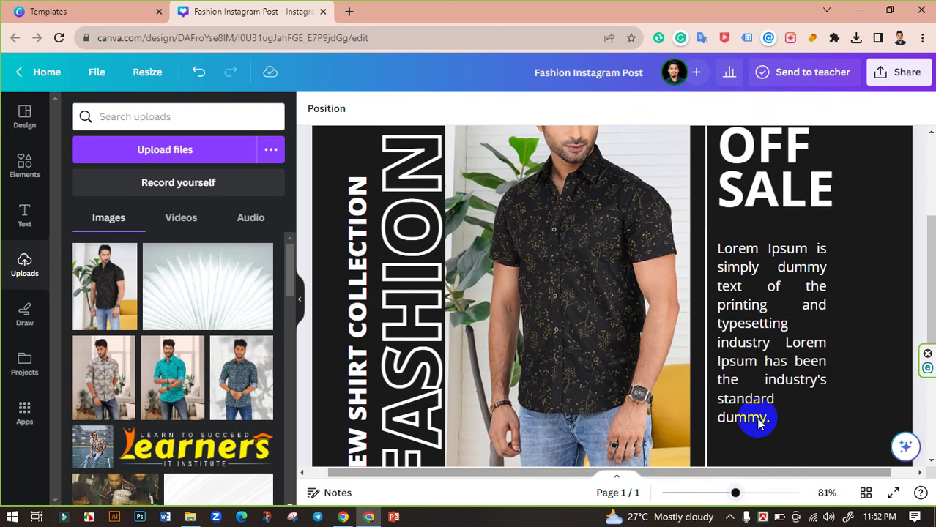
{"action": "scroll", "coordinate": [761, 410], "scroll_direction": "down", "scroll_amount": 3}
{"action": "left_click", "coordinate": [770, 311]}
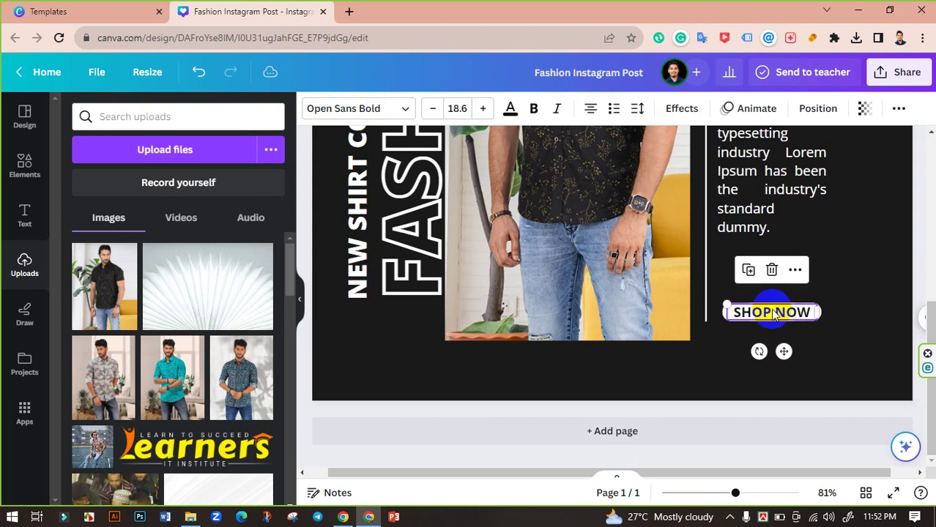
{"action": "key", "text": "Delete"}
{"action": "left_click", "coordinate": [747, 322]}
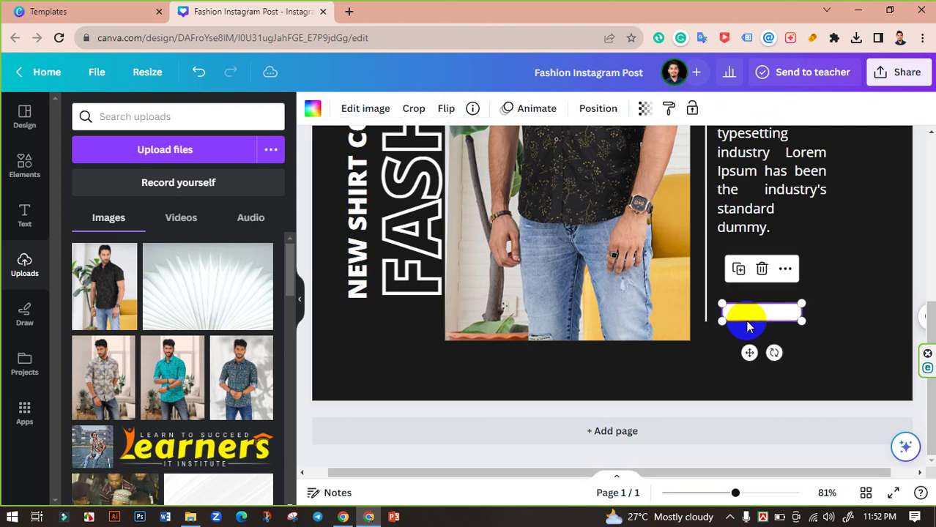
{"action": "key", "text": "Delete"}
Search the elements for "shop now" graphics and add the white SHOP NOW button with the blue cart icon.
{"action": "left_click", "coordinate": [29, 163]}
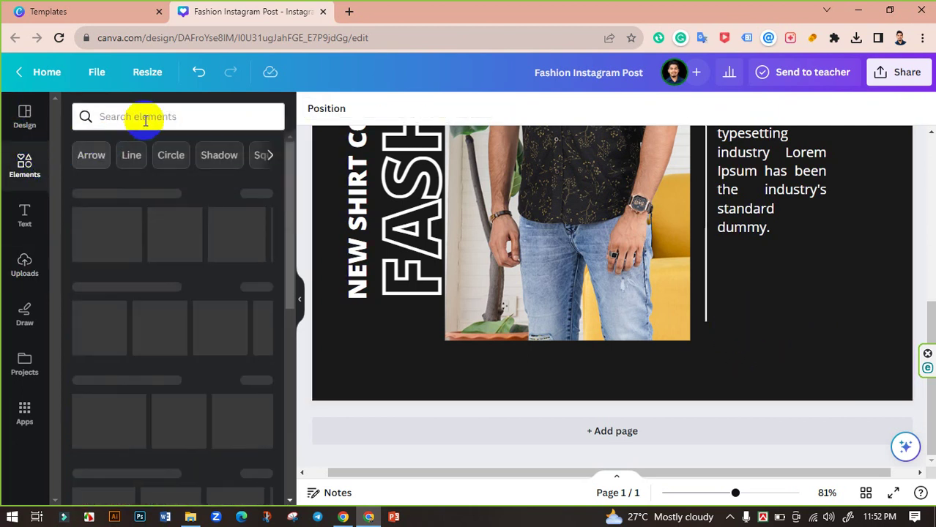
{"action": "type", "text": "sh"}
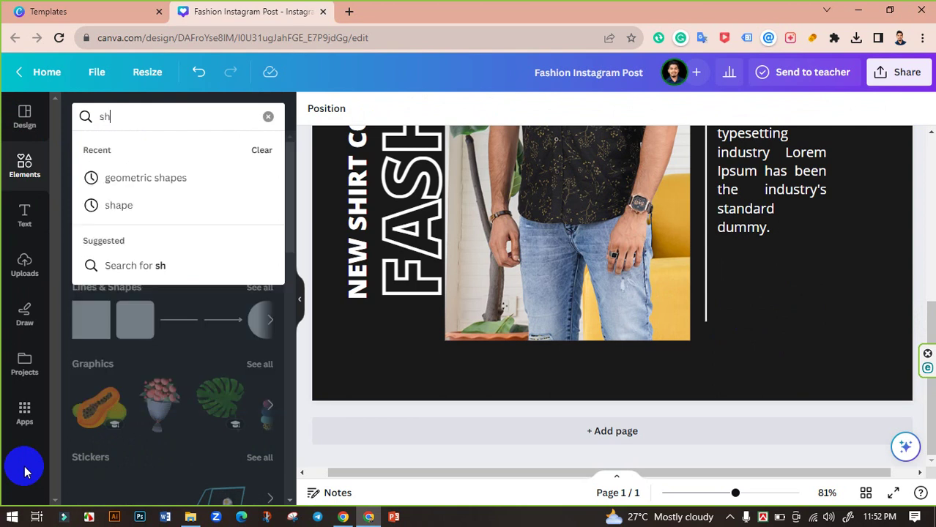
{"action": "type", "text": "op now"}
{"action": "key", "text": "Return"}
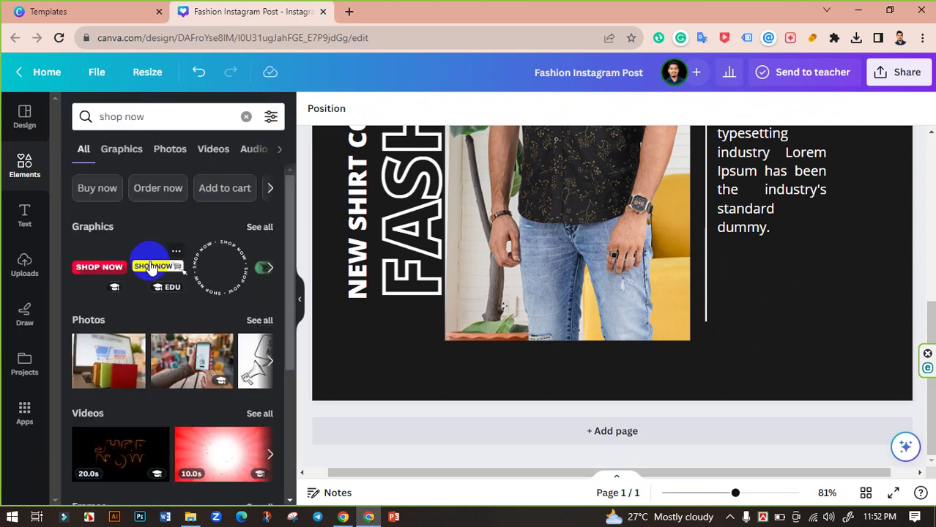
{"action": "left_click", "coordinate": [260, 230]}
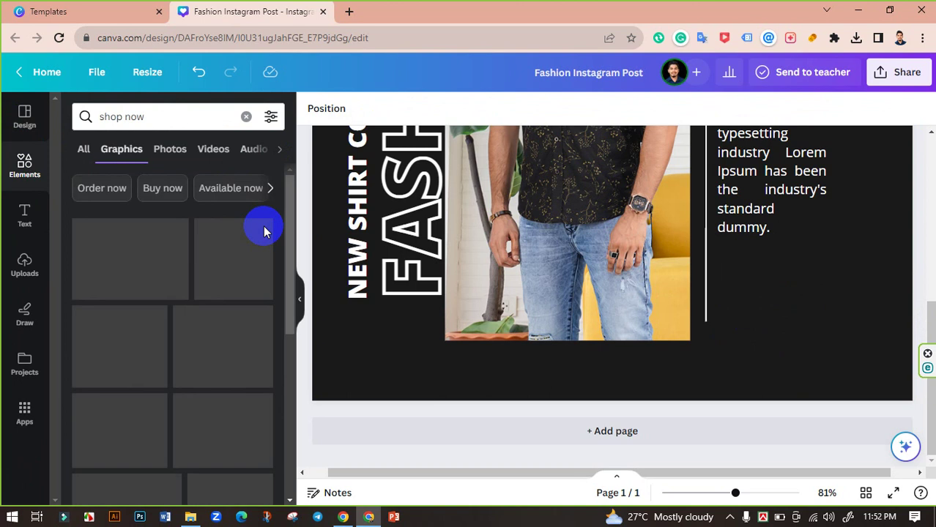
{"action": "scroll", "coordinate": [183, 315], "scroll_direction": "down", "scroll_amount": 1}
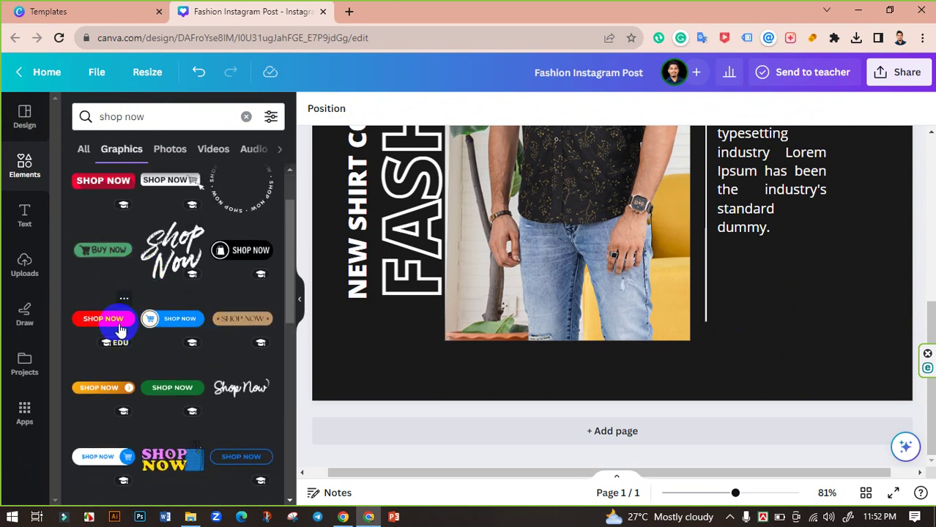
{"action": "left_click", "coordinate": [103, 456]}
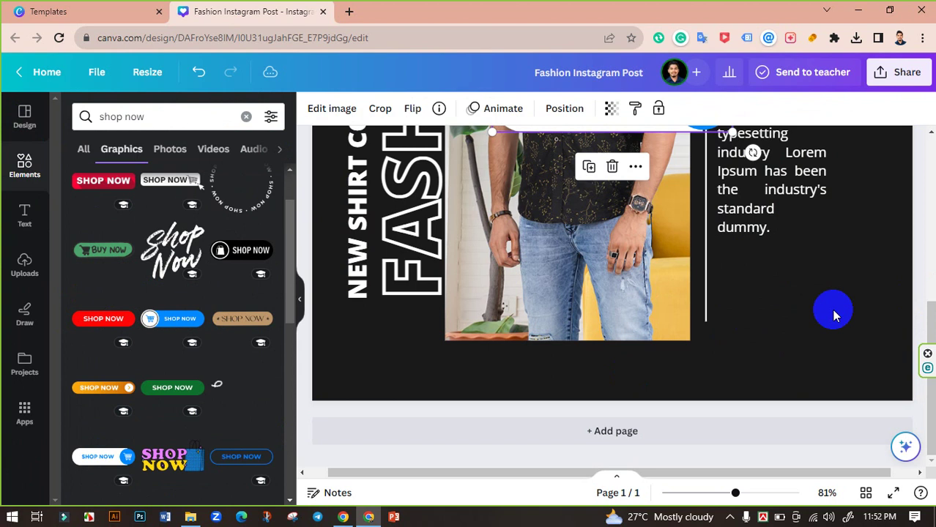
{"action": "left_click_drag", "start_coordinate": [110, 483], "coordinate": [571, 370]}
Shrink the new SHOP NOW button and place it under the Lorem Ipsum paragraph, beside the vertical line.
{"action": "scroll", "coordinate": [575, 371], "scroll_direction": "up", "scroll_amount": 1}
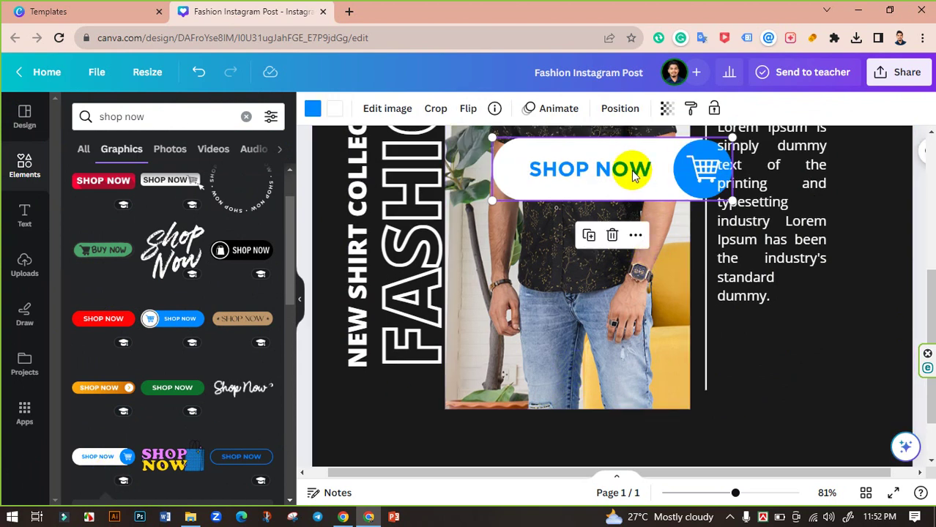
{"action": "left_click_drag", "start_coordinate": [627, 167], "coordinate": [725, 372]}
{"action": "left_click_drag", "start_coordinate": [767, 351], "coordinate": [784, 361]}
{"action": "left_click_drag", "start_coordinate": [836, 373], "coordinate": [849, 384]}
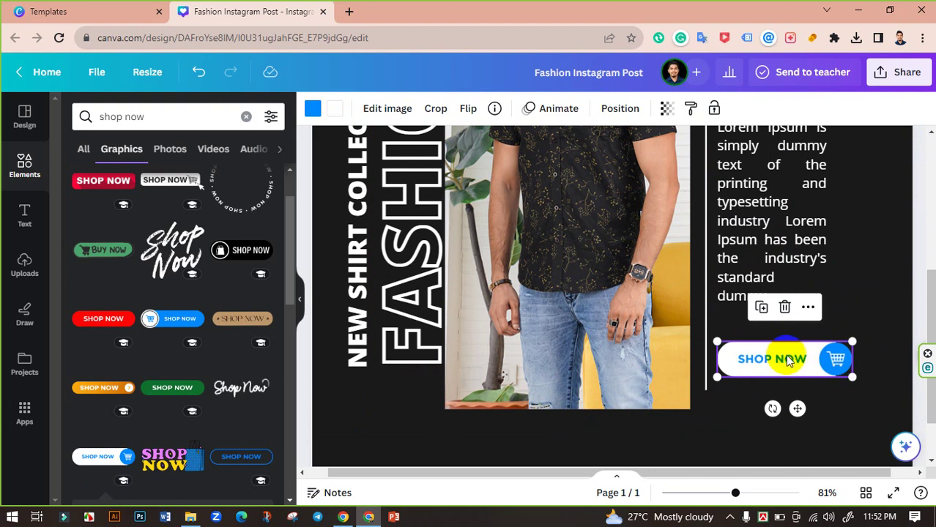
{"action": "left_click", "coordinate": [836, 335]}
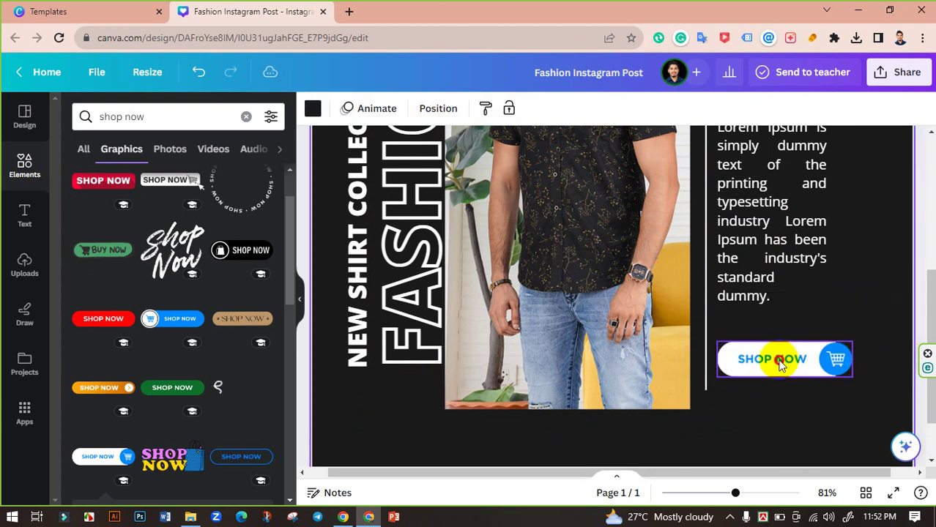
Recolor the blue text and cart icon of the SHOP NOW button to the document's dark color #1a1a1a.
{"action": "left_click", "coordinate": [780, 367]}
{"action": "left_click", "coordinate": [313, 109]}
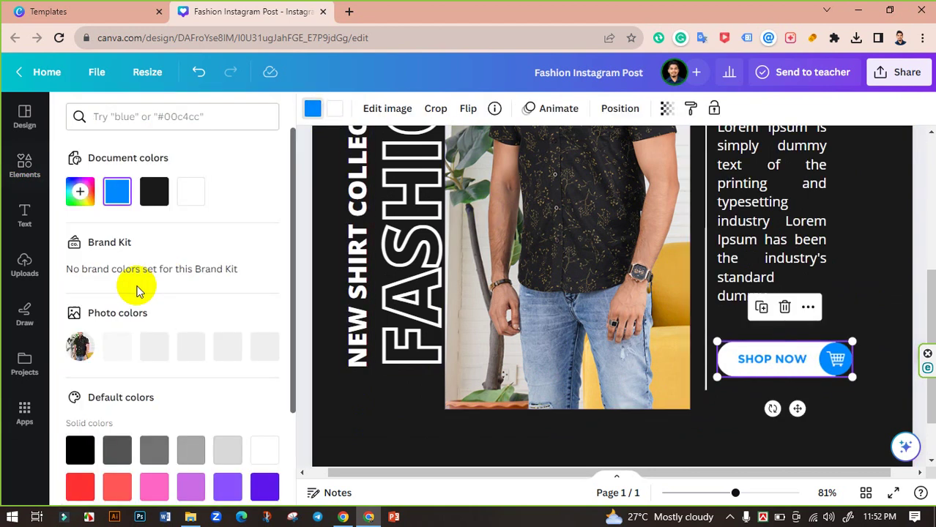
{"action": "left_click", "coordinate": [155, 195]}
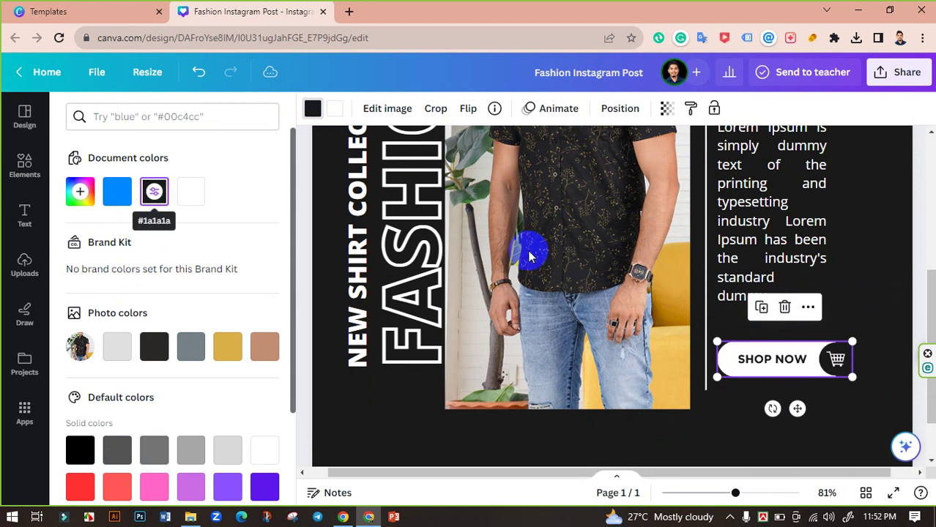
{"action": "left_click", "coordinate": [778, 364]}
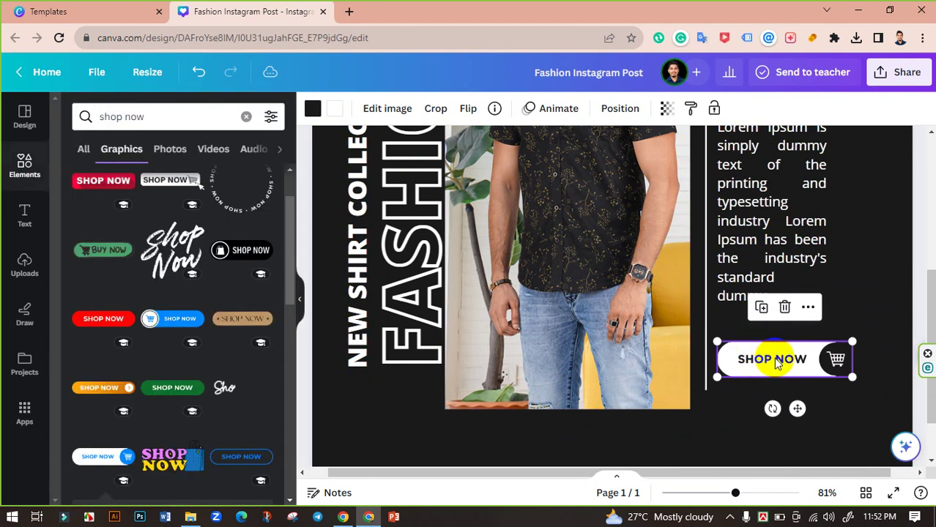
{"action": "double_click", "coordinate": [781, 362]}
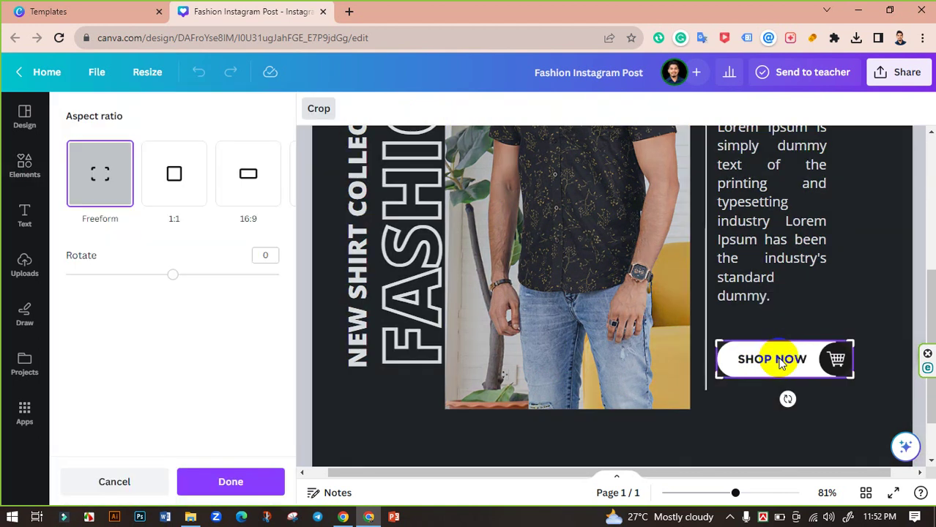
{"action": "left_click", "coordinate": [842, 319]}
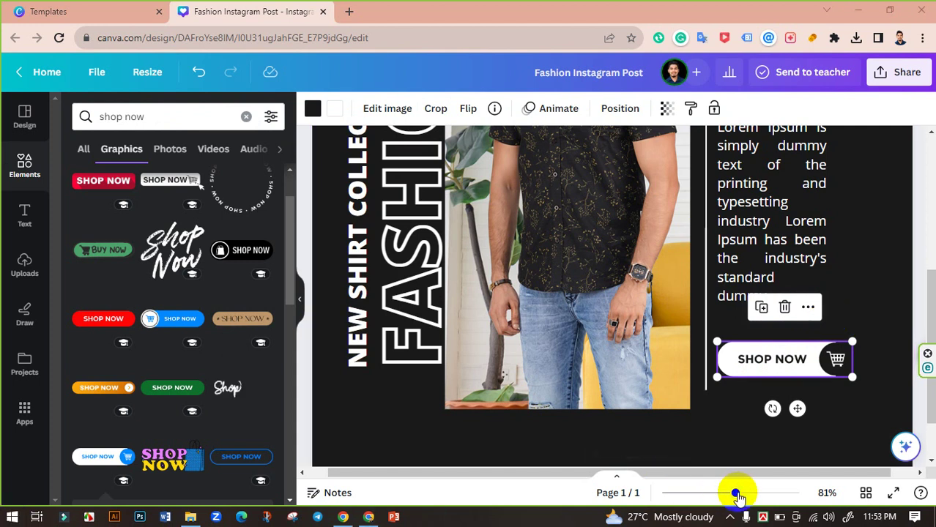
Widen the Lorem Ipsum paragraph's text box to match the width of the SHOP NOW button.
{"action": "left_click_drag", "start_coordinate": [738, 496], "coordinate": [727, 497]}
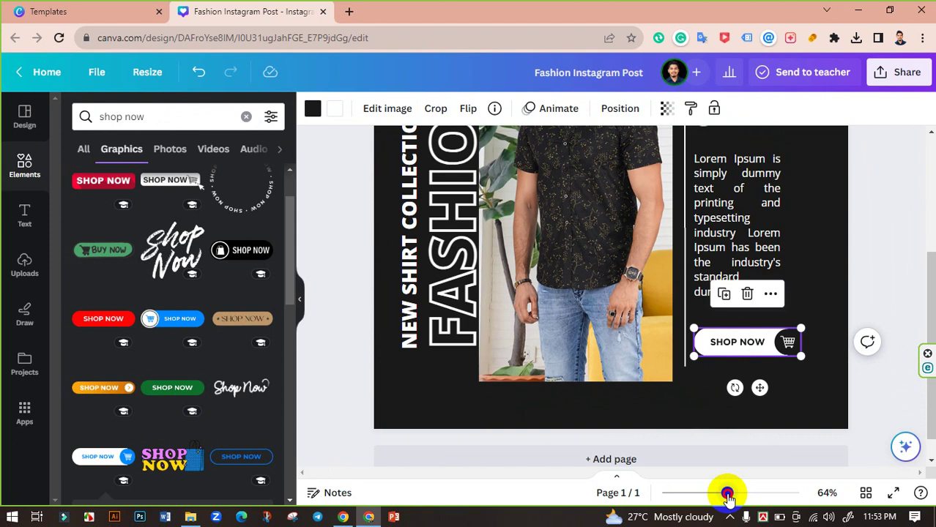
{"action": "scroll", "coordinate": [842, 329], "scroll_direction": "up", "scroll_amount": 2}
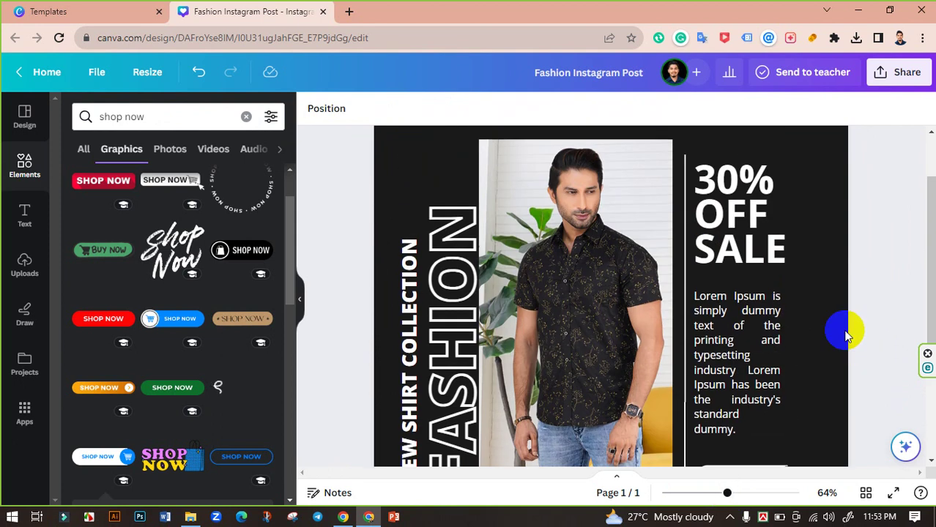
{"action": "scroll", "coordinate": [842, 329], "scroll_direction": "down", "scroll_amount": 1}
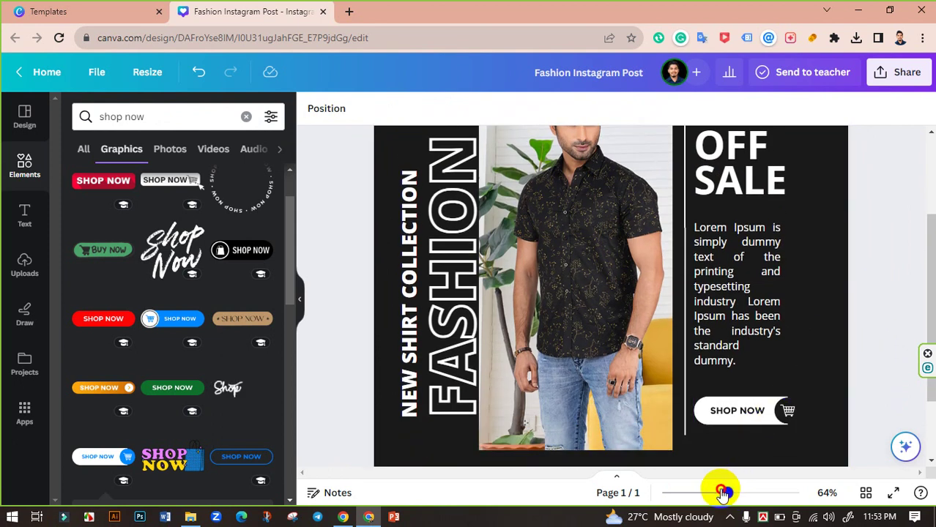
{"action": "left_click_drag", "start_coordinate": [721, 492], "coordinate": [711, 493]}
{"action": "scroll", "coordinate": [696, 395], "scroll_direction": "up", "scroll_amount": 1}
{"action": "left_click", "coordinate": [701, 347]}
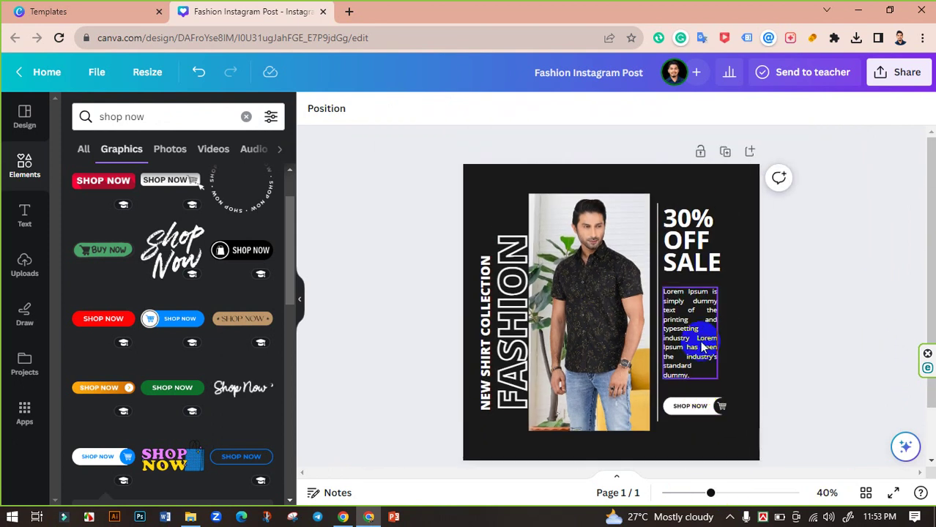
{"action": "left_click", "coordinate": [701, 330]}
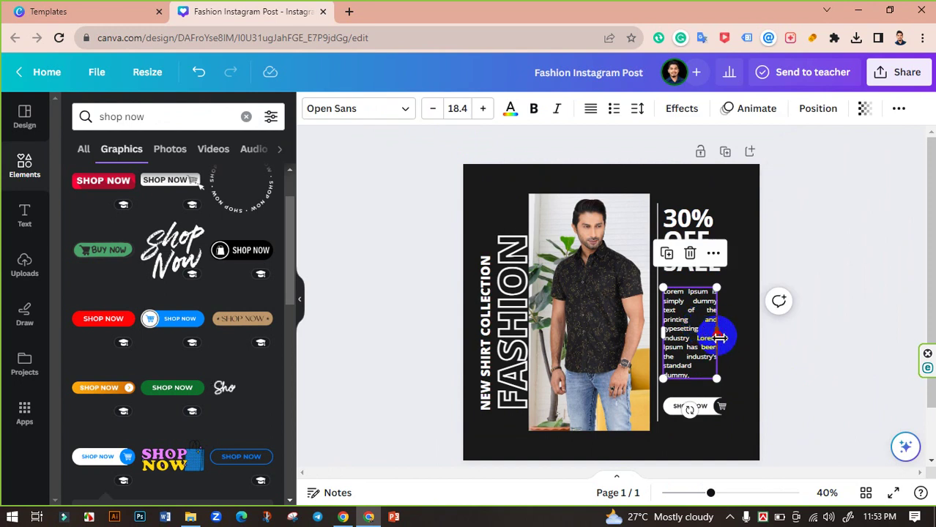
{"action": "left_click_drag", "start_coordinate": [720, 337], "coordinate": [728, 340]}
Move the SHOP NOW button up so it sits just below the Lorem Ipsum paragraph.
{"action": "left_click", "coordinate": [724, 407]}
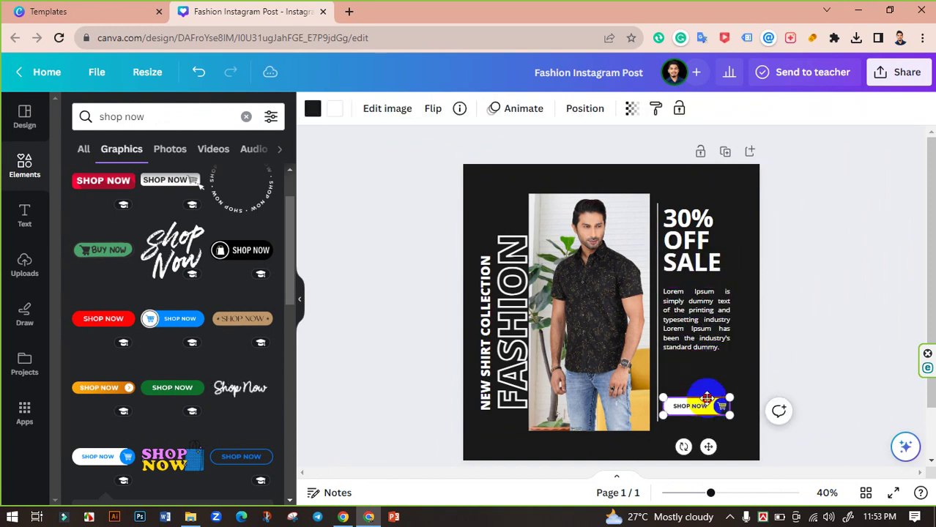
{"action": "left_click_drag", "start_coordinate": [706, 398], "coordinate": [707, 371]}
{"action": "left_click", "coordinate": [725, 217]}
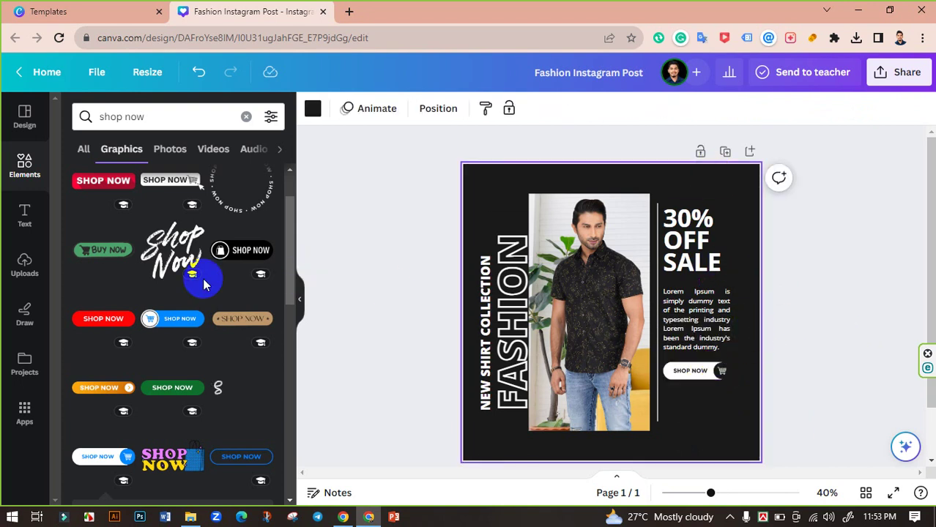
Open unsplash.com in a new browser tab and search it for "black background".
{"action": "left_click", "coordinate": [350, 8]}
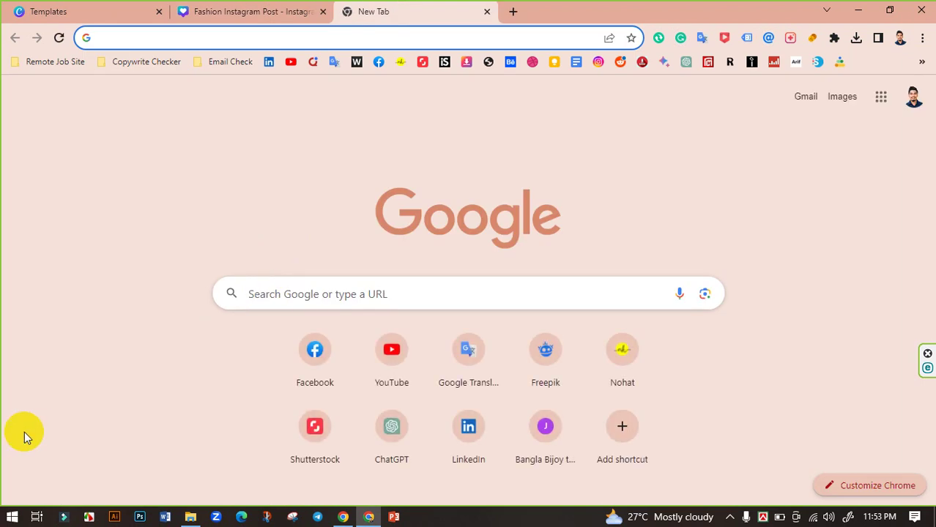
{"action": "type", "text": "uns"}
{"action": "key", "text": "Return"}
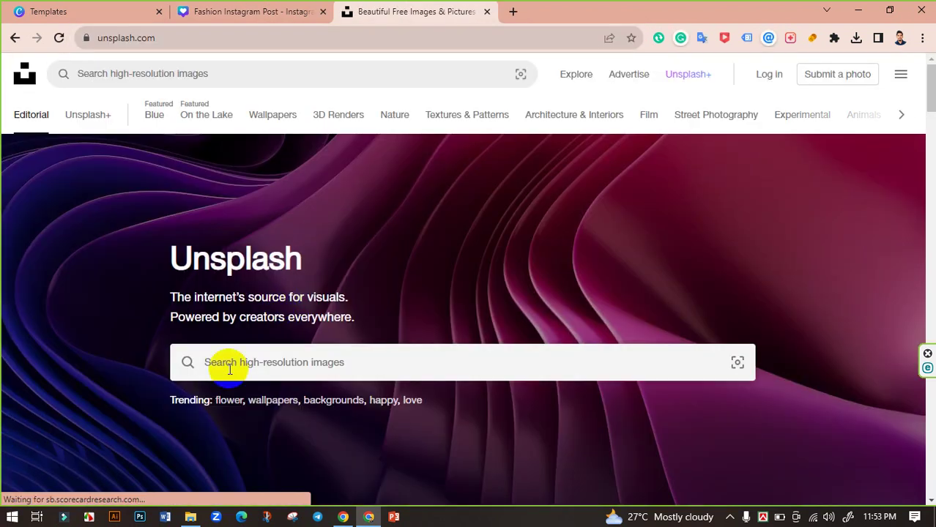
{"action": "left_click", "coordinate": [229, 366]}
{"action": "type", "text": "black"}
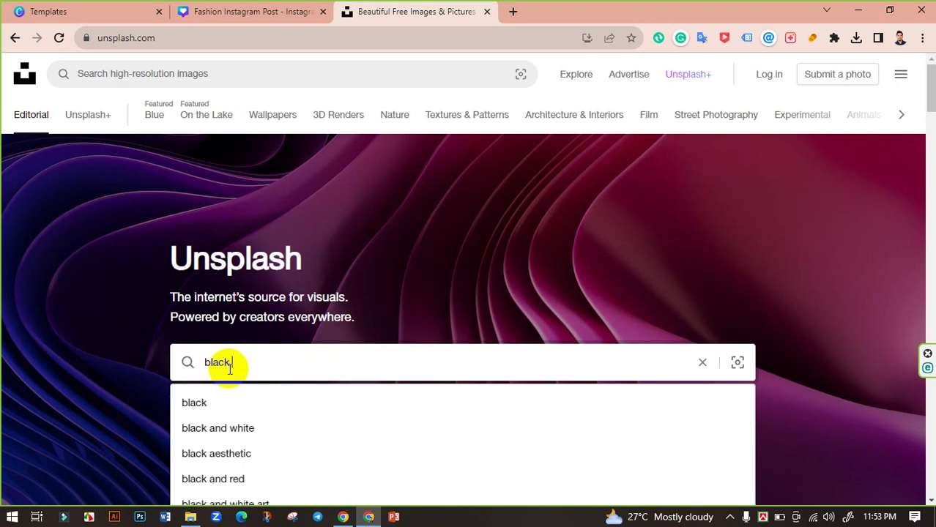
{"action": "type", "text": " background"}
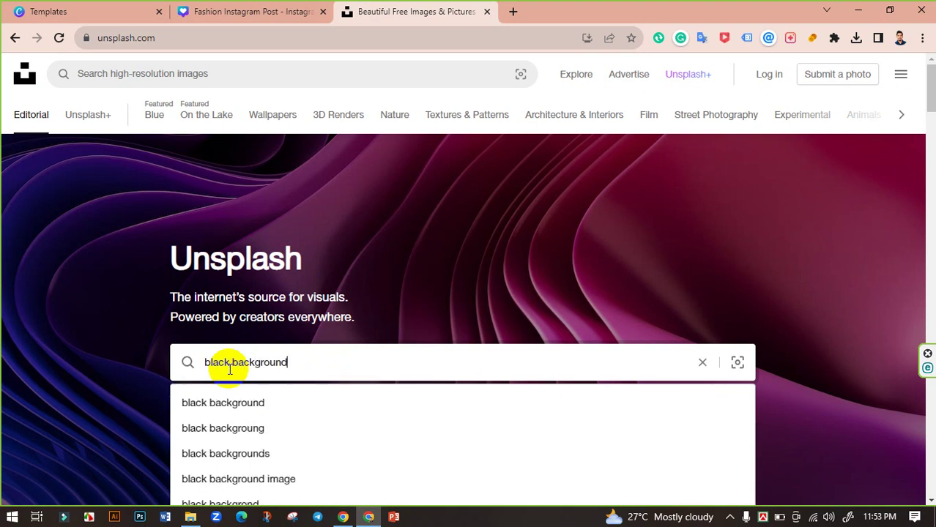
{"action": "key", "text": "Return"}
Find the photo of creased black fabric in the results and download it in Large size (2400 x 3112).
{"action": "scroll", "coordinate": [366, 267], "scroll_direction": "down", "scroll_amount": 3}
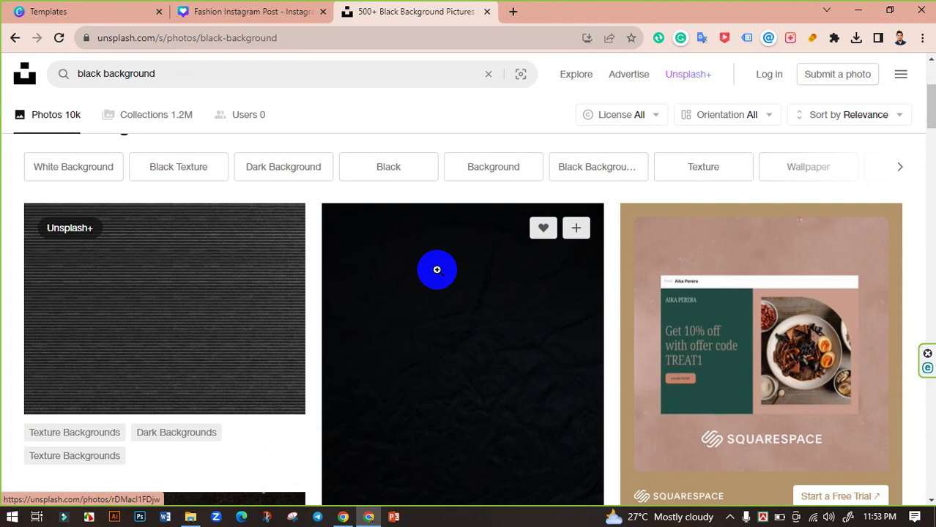
{"action": "scroll", "coordinate": [437, 271], "scroll_direction": "down", "scroll_amount": 15}
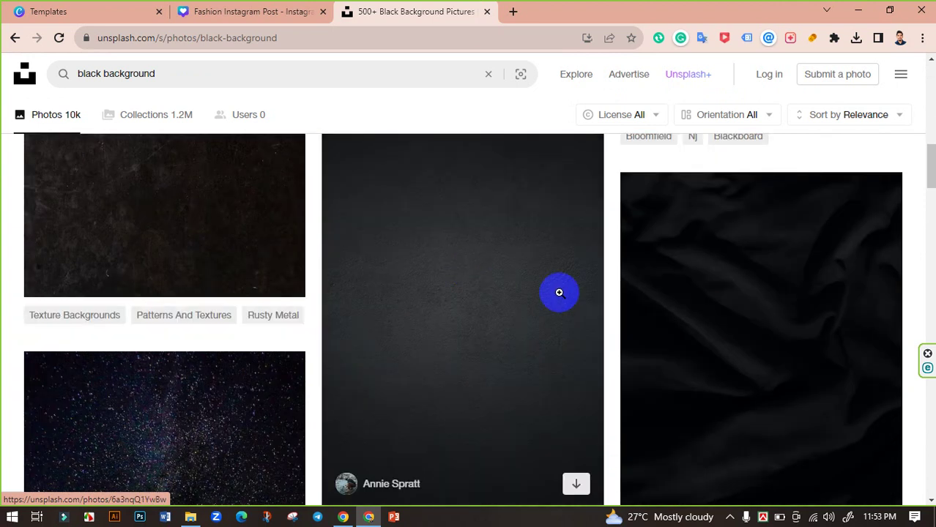
{"action": "left_click", "coordinate": [720, 318]}
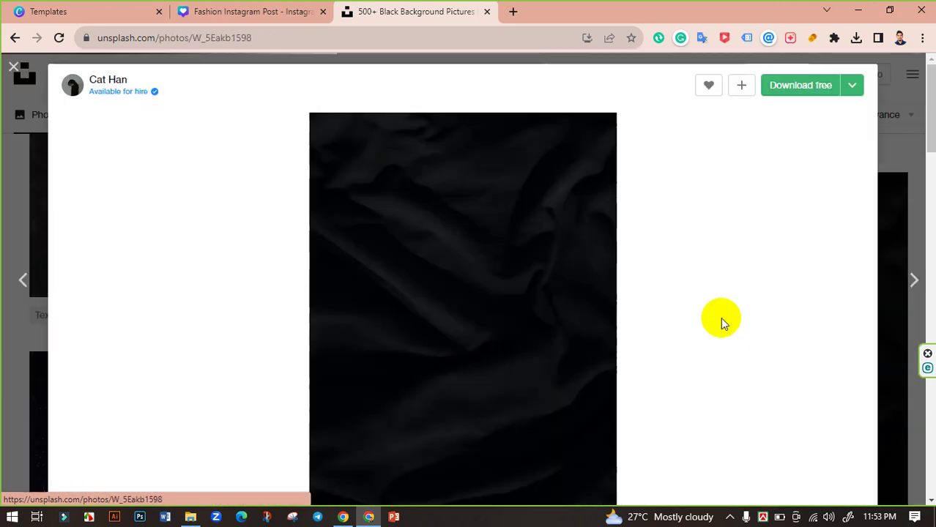
{"action": "left_click", "coordinate": [852, 86]}
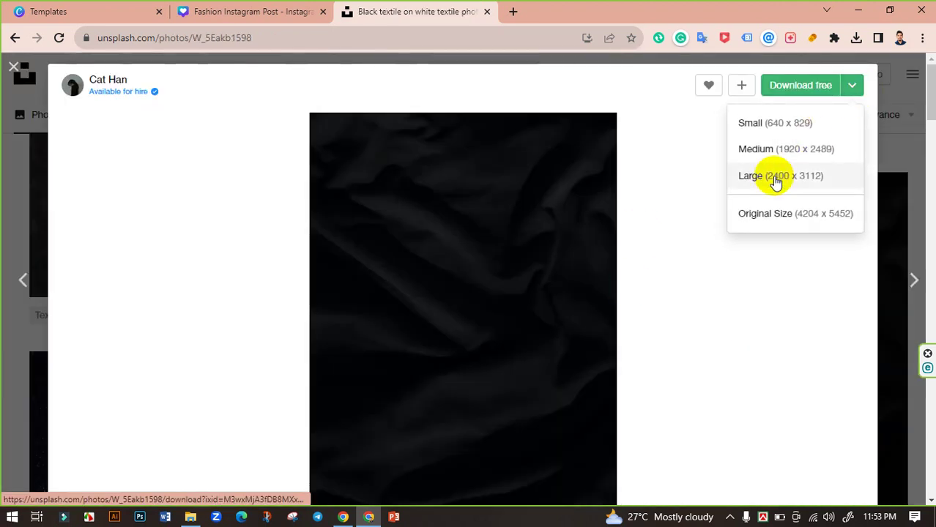
{"action": "left_click", "coordinate": [777, 180]}
Return to the Canva design and upload the black fabric photo from the Downloads folder.
{"action": "left_click", "coordinate": [213, 16]}
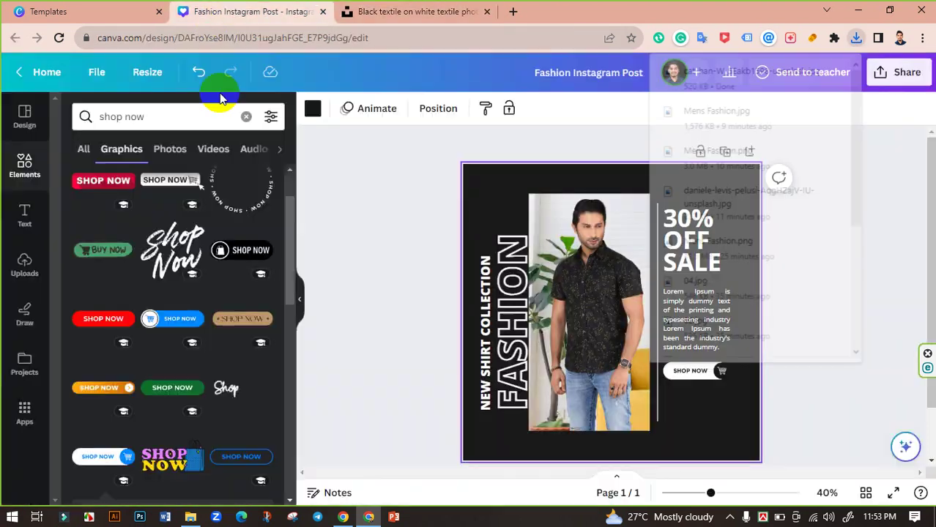
{"action": "left_click", "coordinate": [26, 261]}
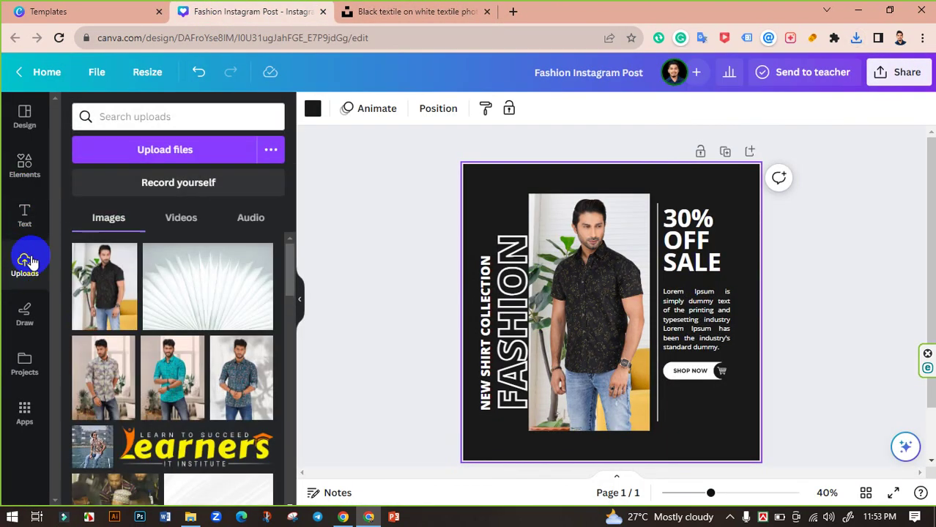
{"action": "left_click", "coordinate": [220, 151]}
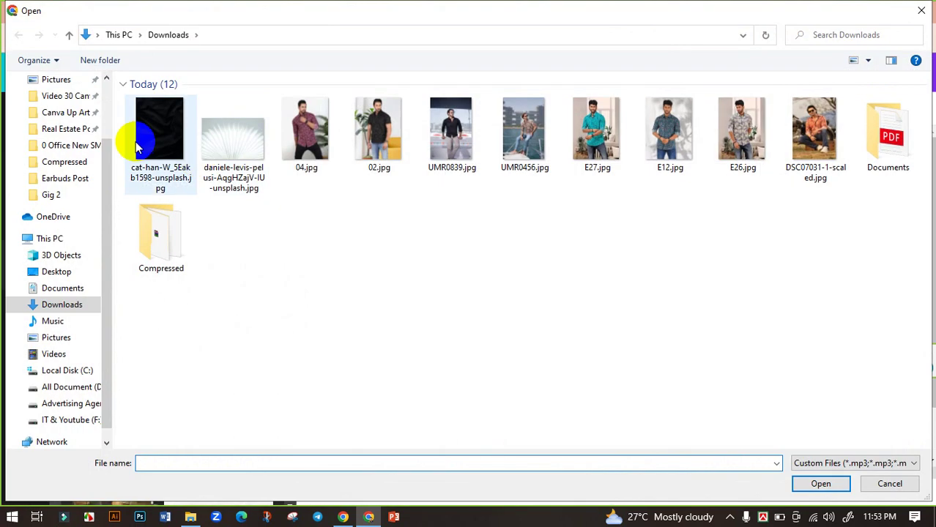
{"action": "left_click", "coordinate": [137, 142]}
{"action": "left_click", "coordinate": [819, 487]}
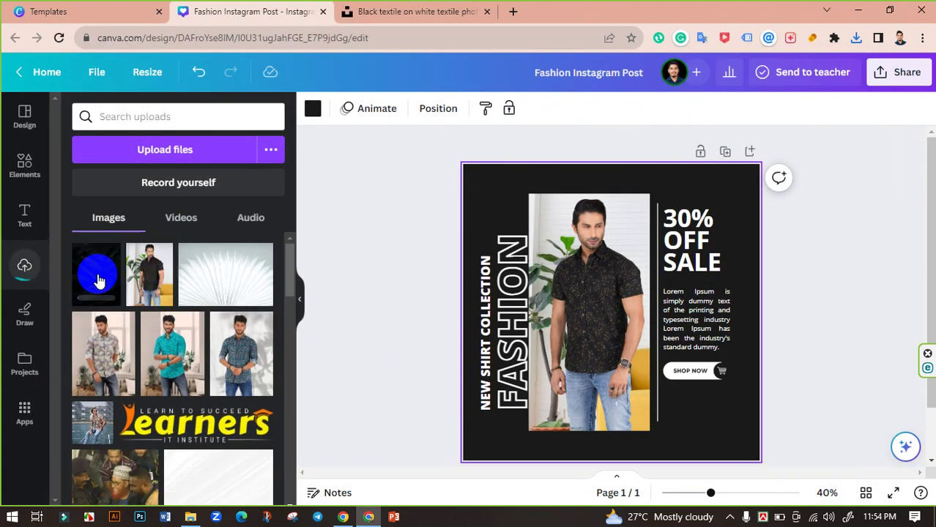
Place the uploaded black fabric photo as the full-page background behind the post's content.
{"action": "left_click_drag", "start_coordinate": [98, 279], "coordinate": [468, 210]}
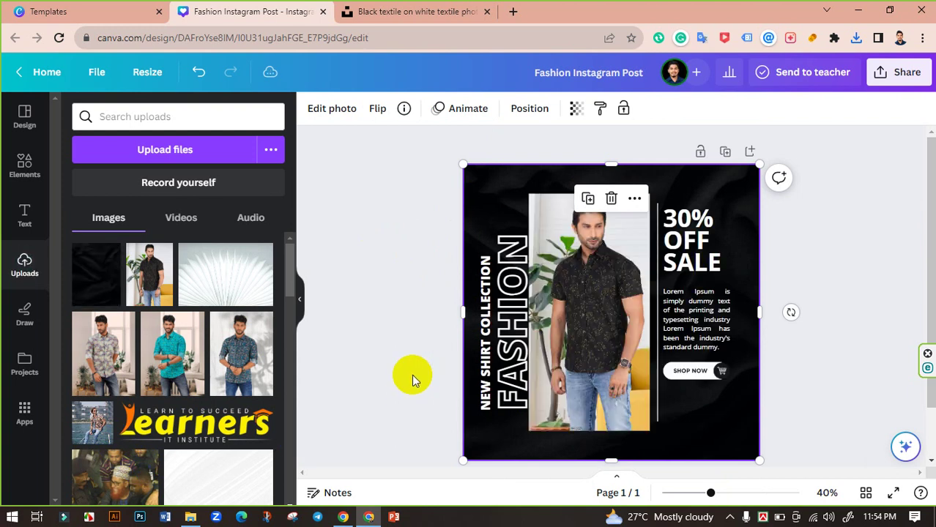
{"action": "left_click", "coordinate": [412, 374]}
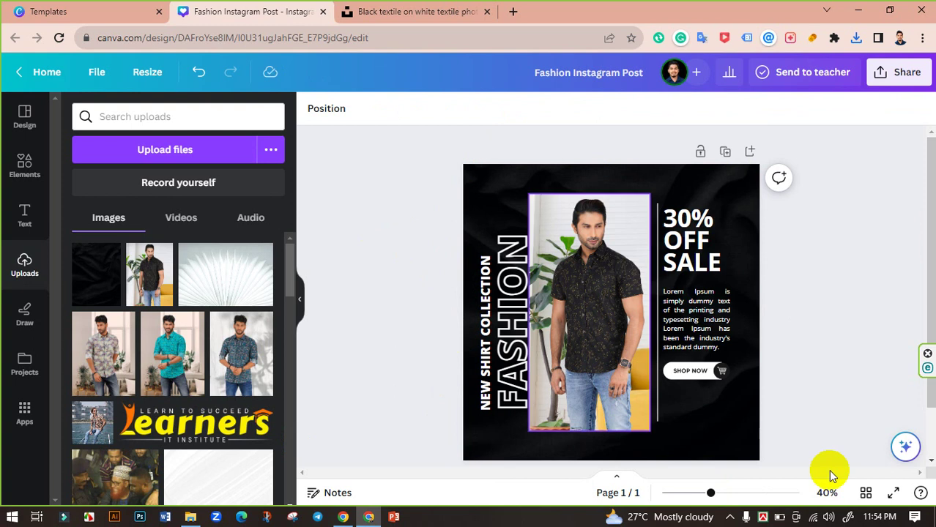
{"action": "mouse_move", "coordinate": [720, 496]}
{"action": "left_mouse_down"}
{"action": "mouse_move", "coordinate": [728, 492]}
{"action": "mouse_move", "coordinate": [689, 490]}
{"action": "mouse_move", "coordinate": [707, 492]}
{"action": "left_mouse_up"}
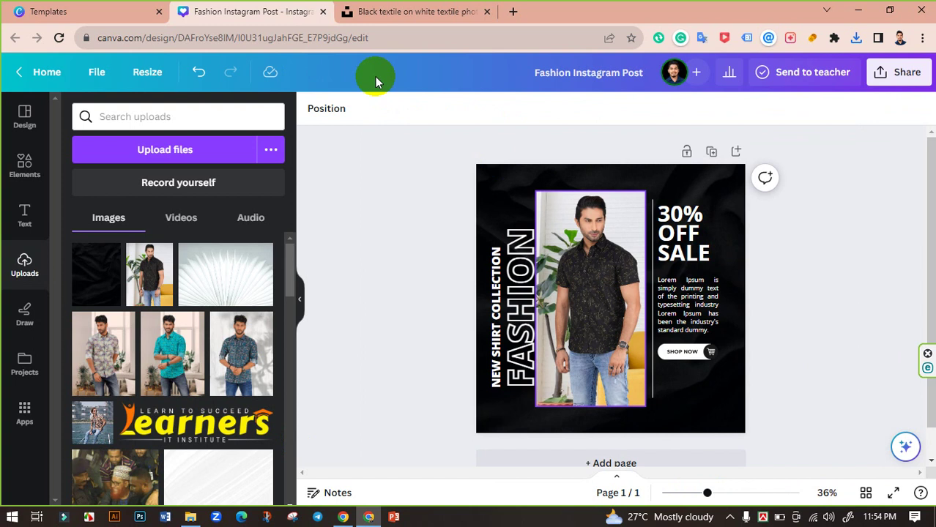
Rename the design as "Mens Fashion" and collapse the uploads panel.
{"action": "left_click", "coordinate": [562, 70]}
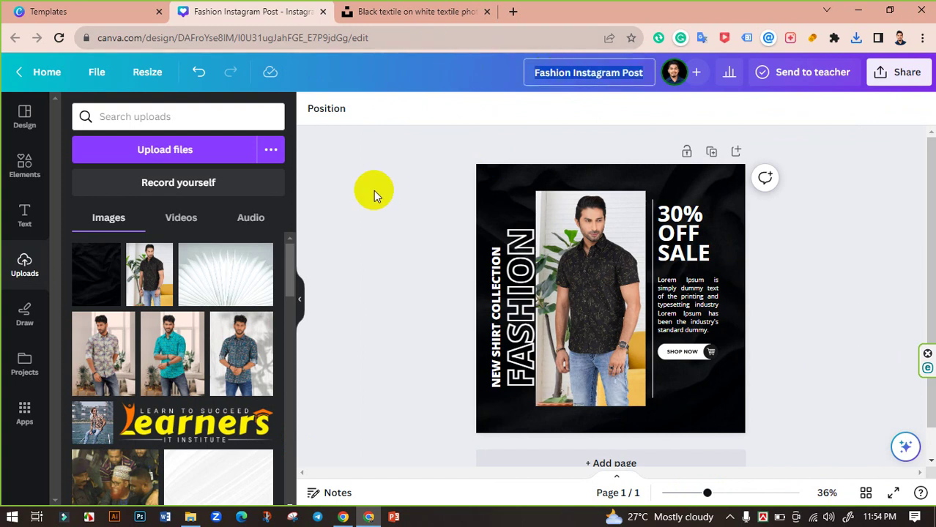
{"action": "type", "text": "Mens Fash"}
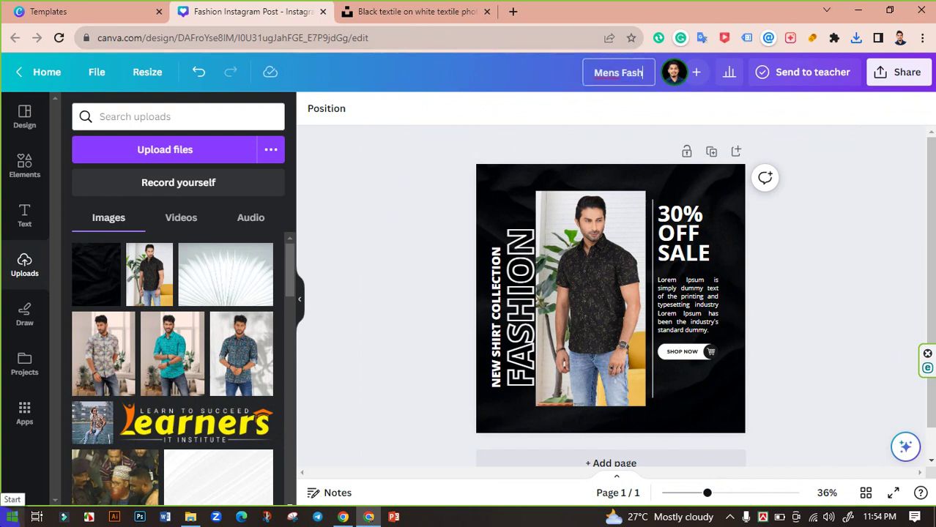
{"action": "type", "text": "ion"}
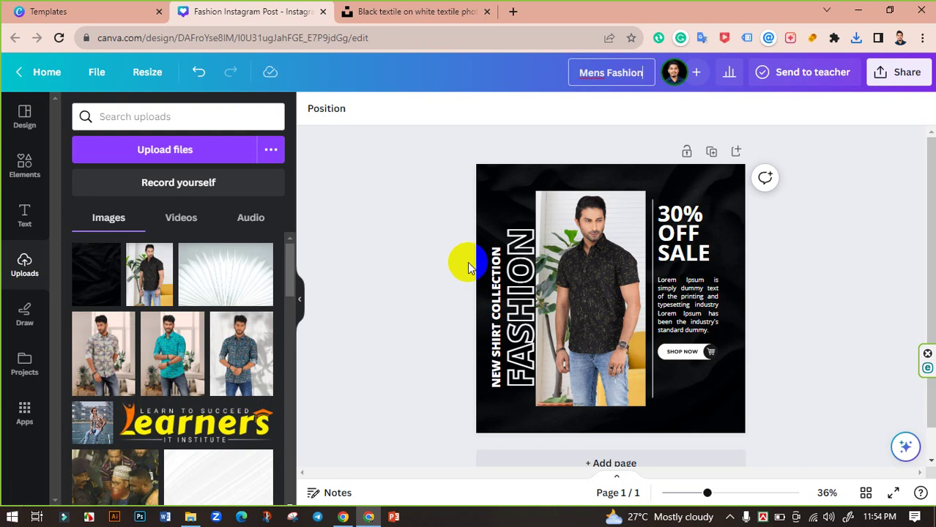
{"action": "left_click", "coordinate": [464, 259]}
{"action": "left_click", "coordinate": [303, 294]}
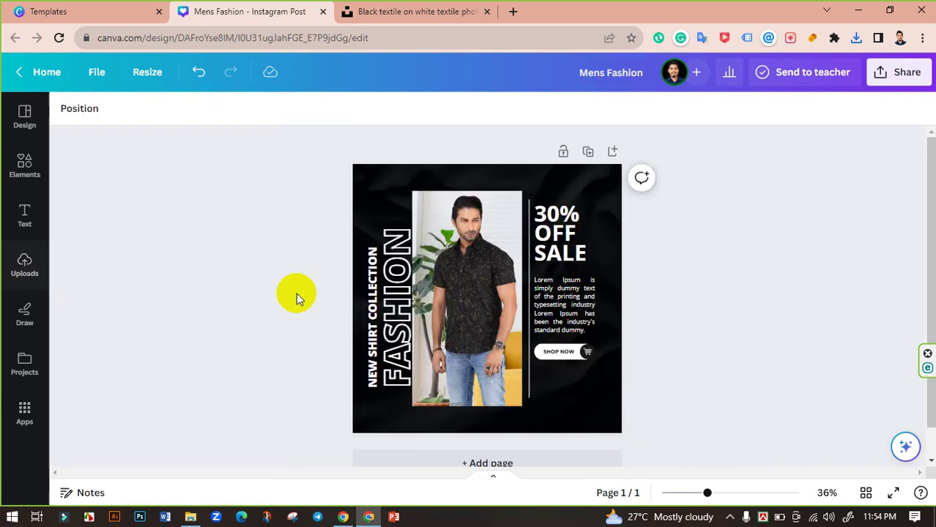
Download the design as a PNG at size 3.125 (3,375 × 3,375 px).
{"action": "left_click", "coordinate": [910, 79]}
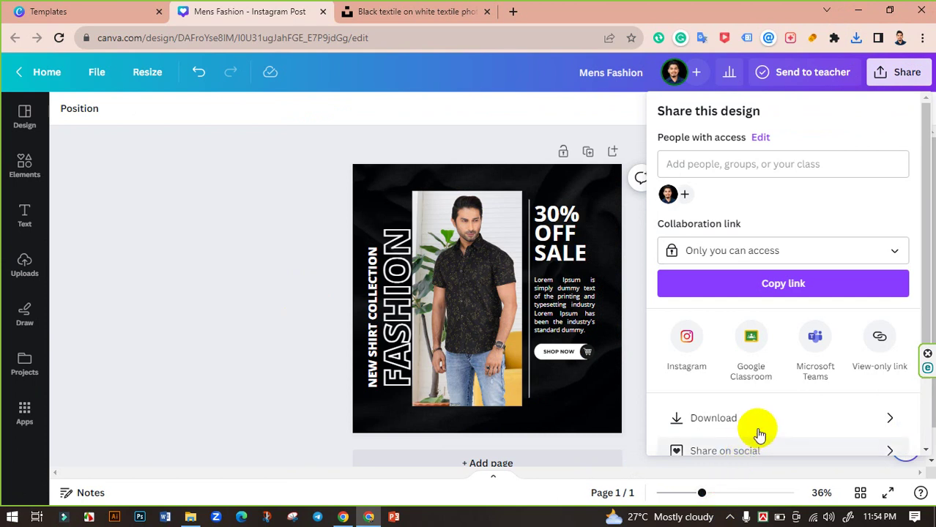
{"action": "left_click", "coordinate": [765, 424]}
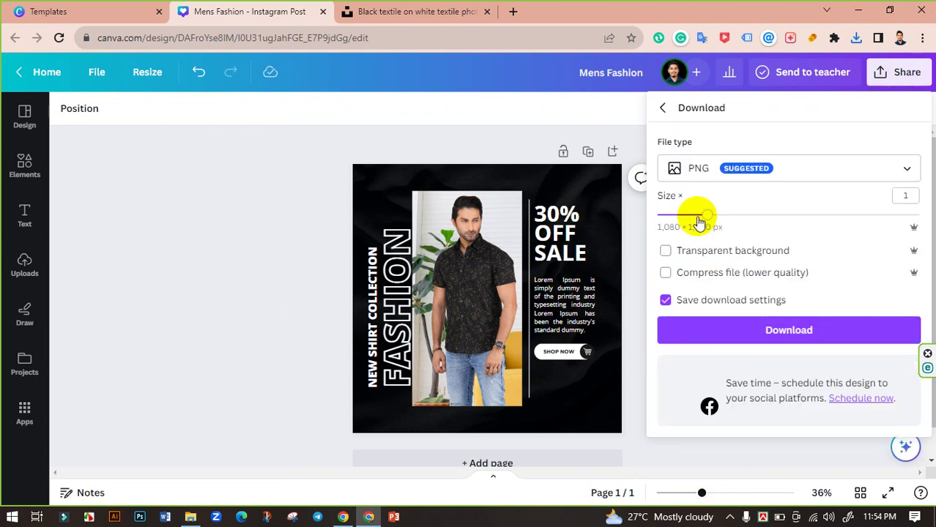
{"action": "left_click_drag", "start_coordinate": [709, 215], "coordinate": [933, 214]}
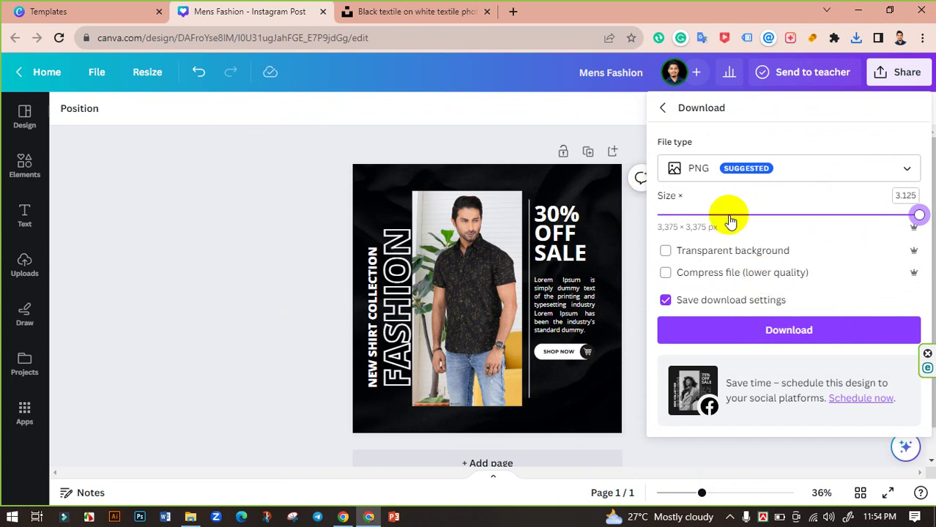
{"action": "left_click", "coordinate": [789, 329]}
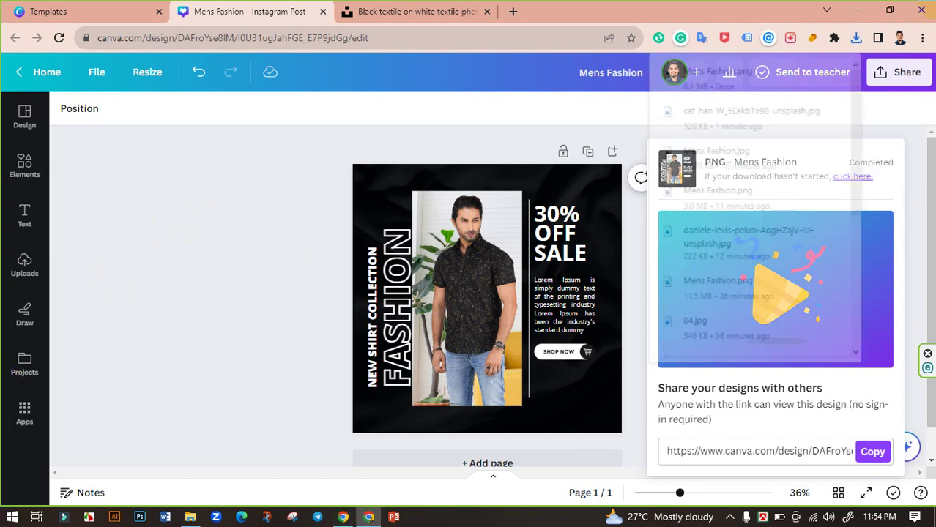
Download the design as a JPG at size 2.375 (2,565 × 2,565 px) with quality 100.
{"action": "left_click", "coordinate": [900, 72]}
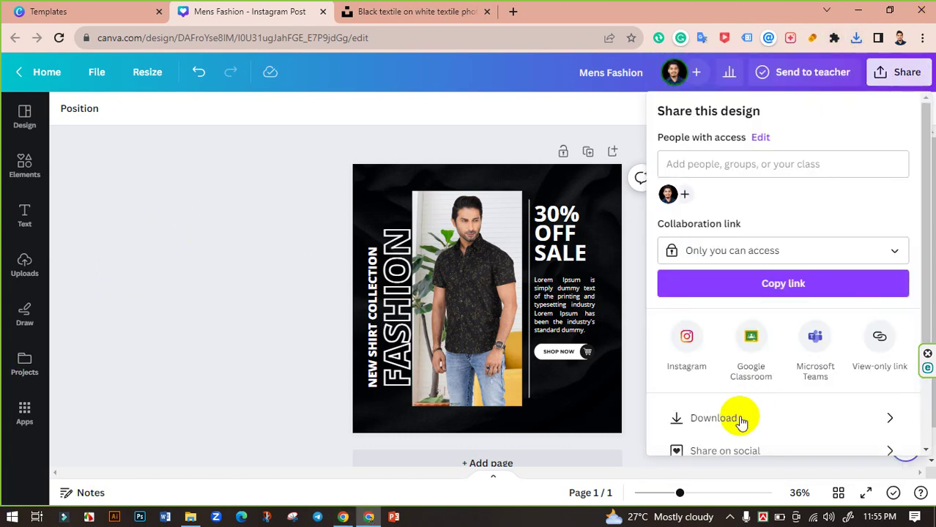
{"action": "left_click", "coordinate": [738, 416]}
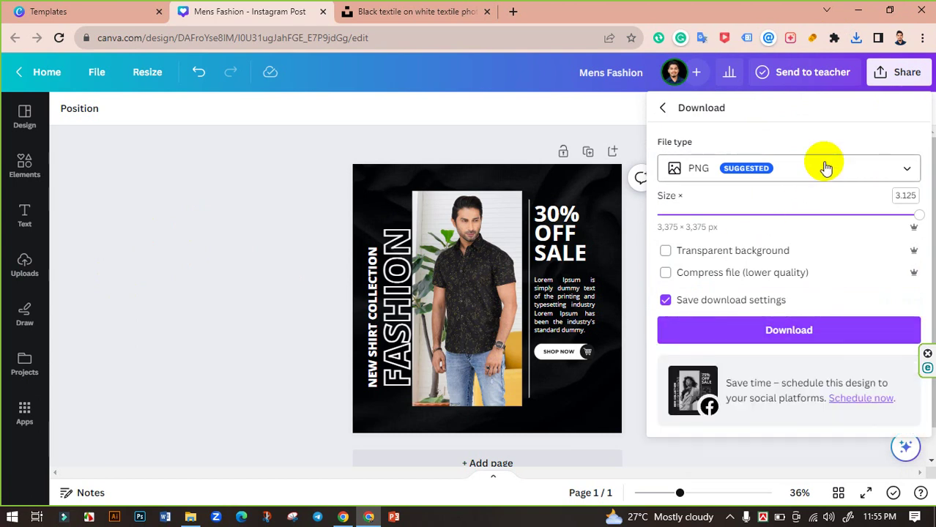
{"action": "left_click", "coordinate": [783, 175]}
{"action": "left_click", "coordinate": [729, 212]}
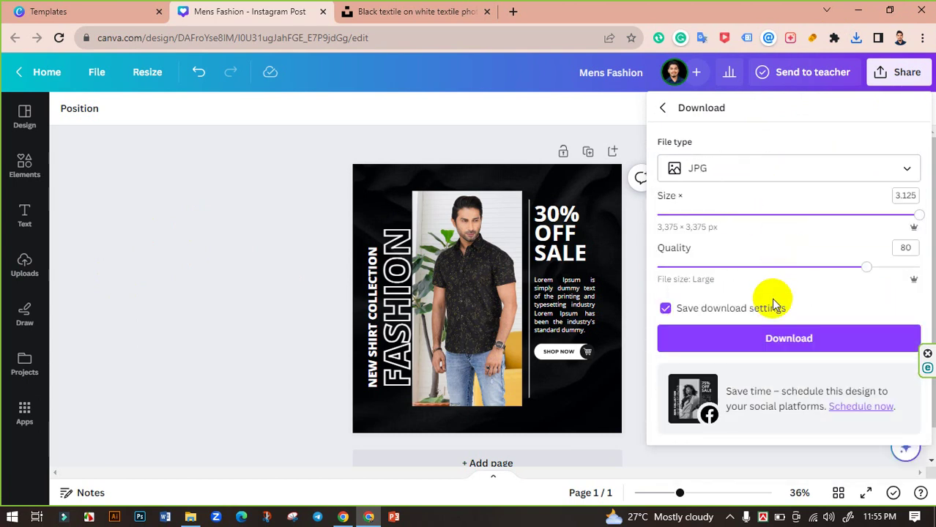
{"action": "left_click_drag", "start_coordinate": [875, 268], "coordinate": [919, 267]}
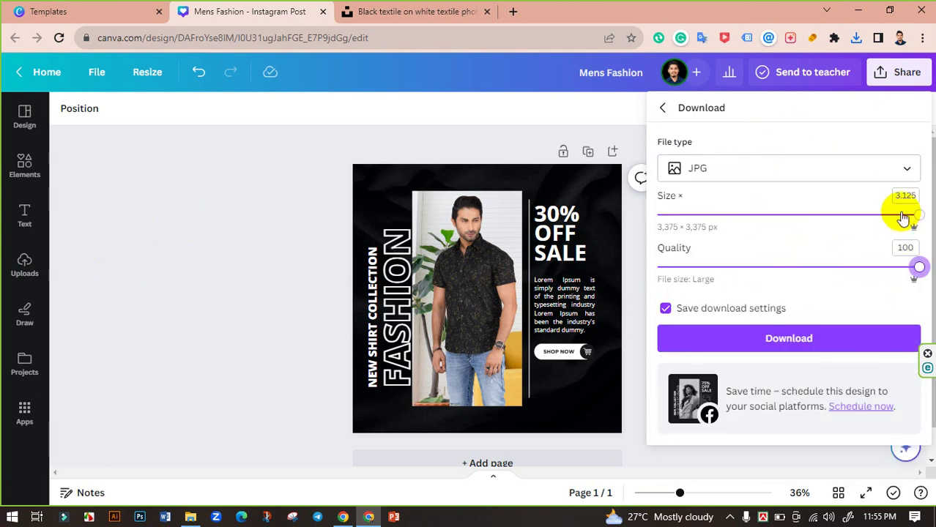
{"action": "left_click_drag", "start_coordinate": [915, 217], "coordinate": [848, 222]}
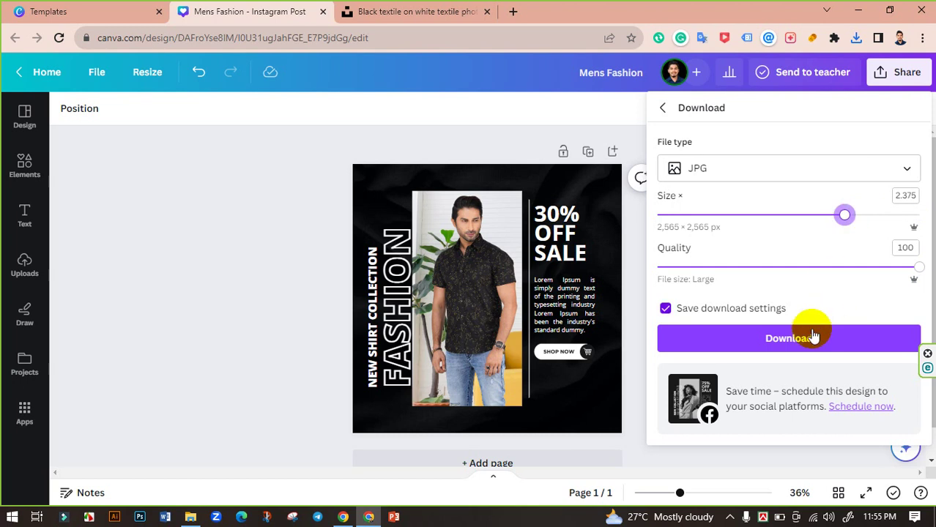
{"action": "left_click", "coordinate": [788, 334]}
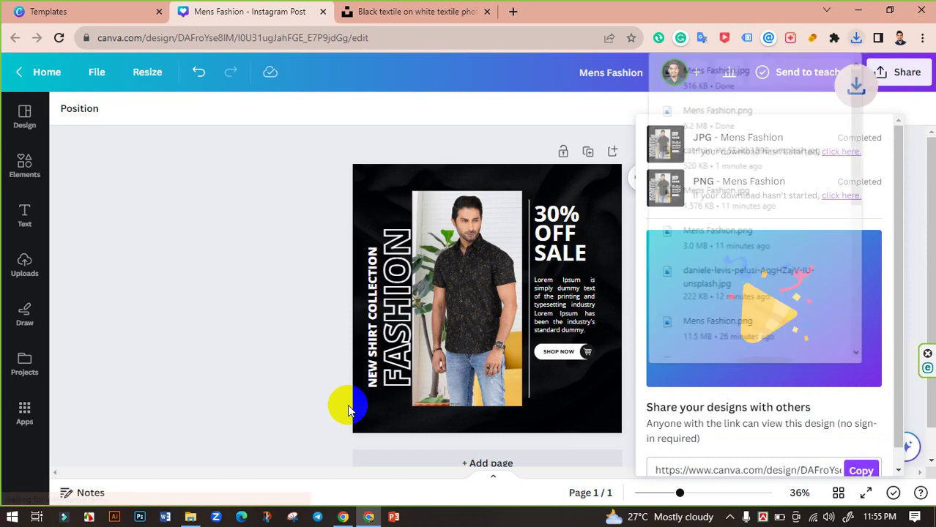
View the exported Mens Fashion.png from the Downloads folder, then return to the Canva design and dismiss the download notice.
{"action": "left_click", "coordinate": [188, 517]}
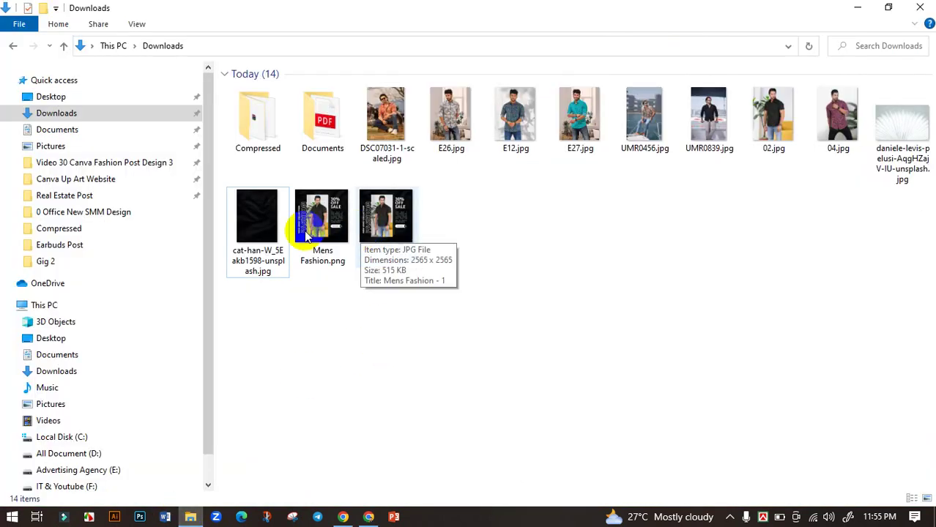
{"action": "left_click", "coordinate": [323, 211]}
{"action": "double_click", "coordinate": [323, 211]}
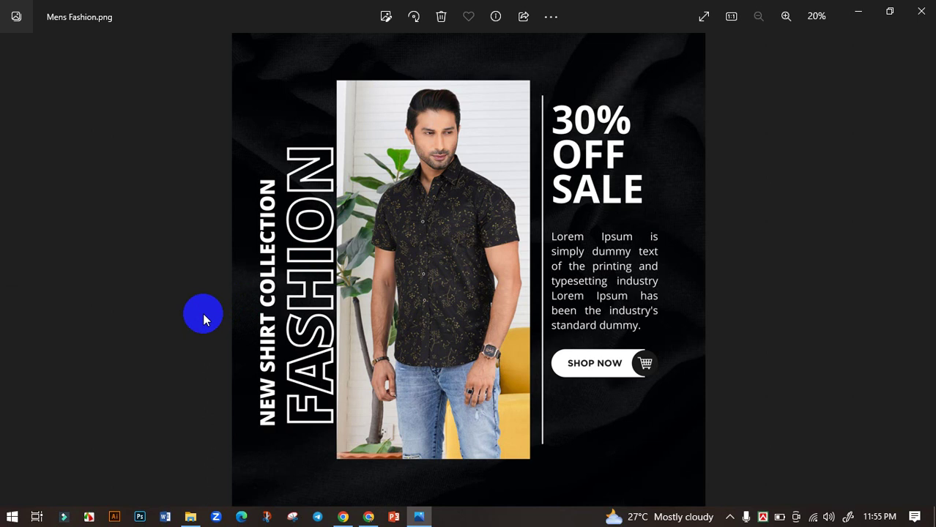
{"action": "left_click", "coordinate": [368, 517]}
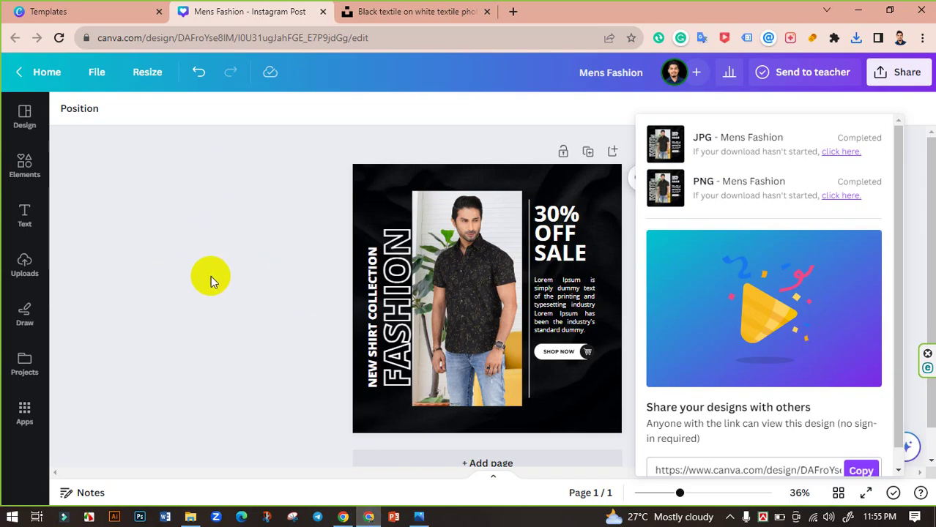
{"action": "left_click", "coordinate": [244, 265]}
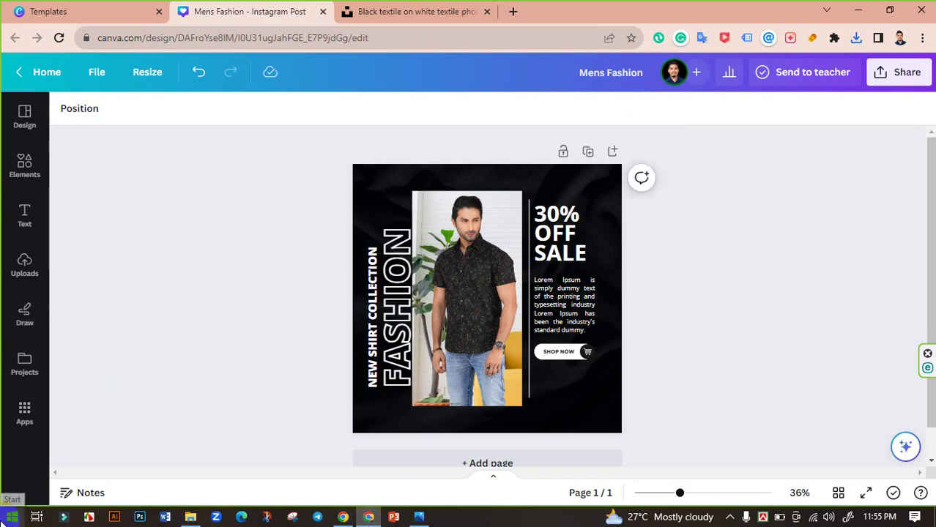